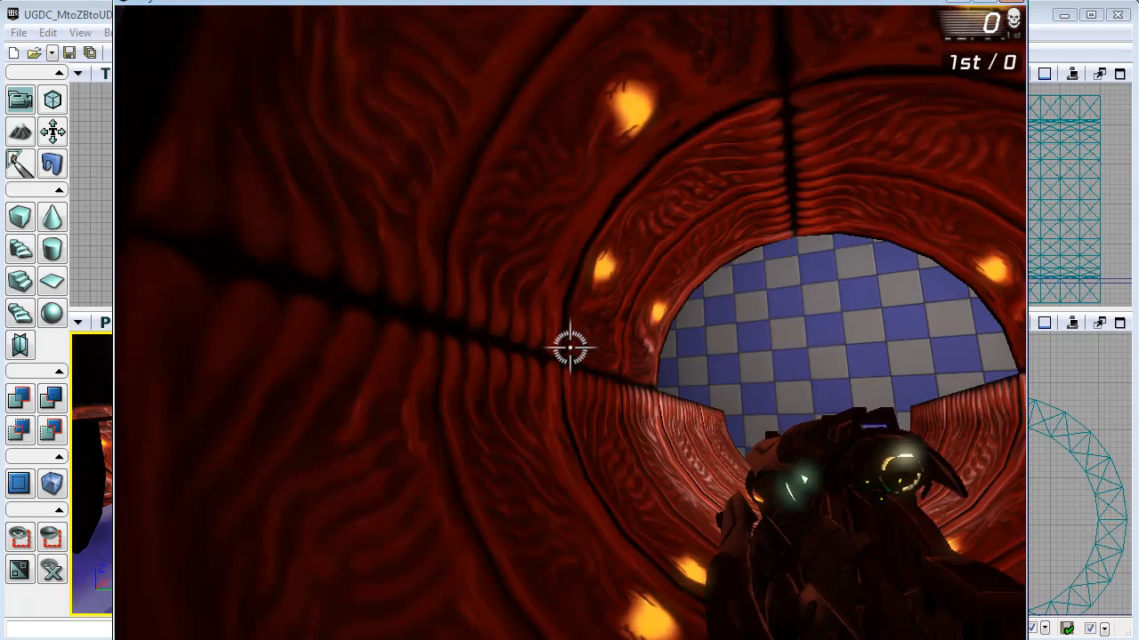
Walk through the pipes in the level's play preview to examine them in game, and end the preview
key("w")
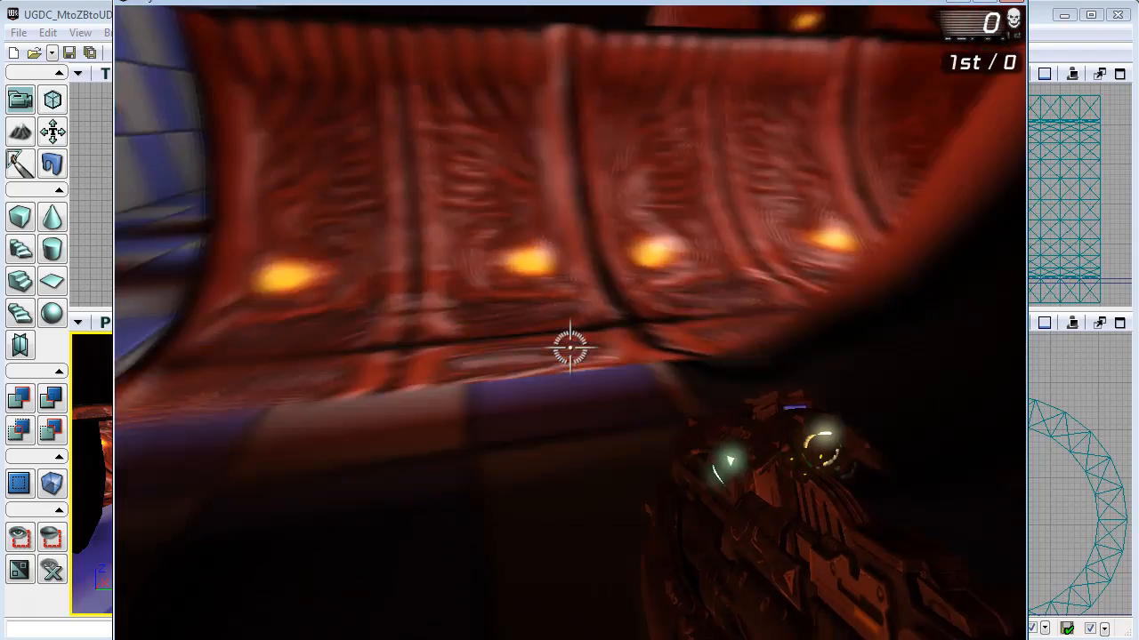
key("w")
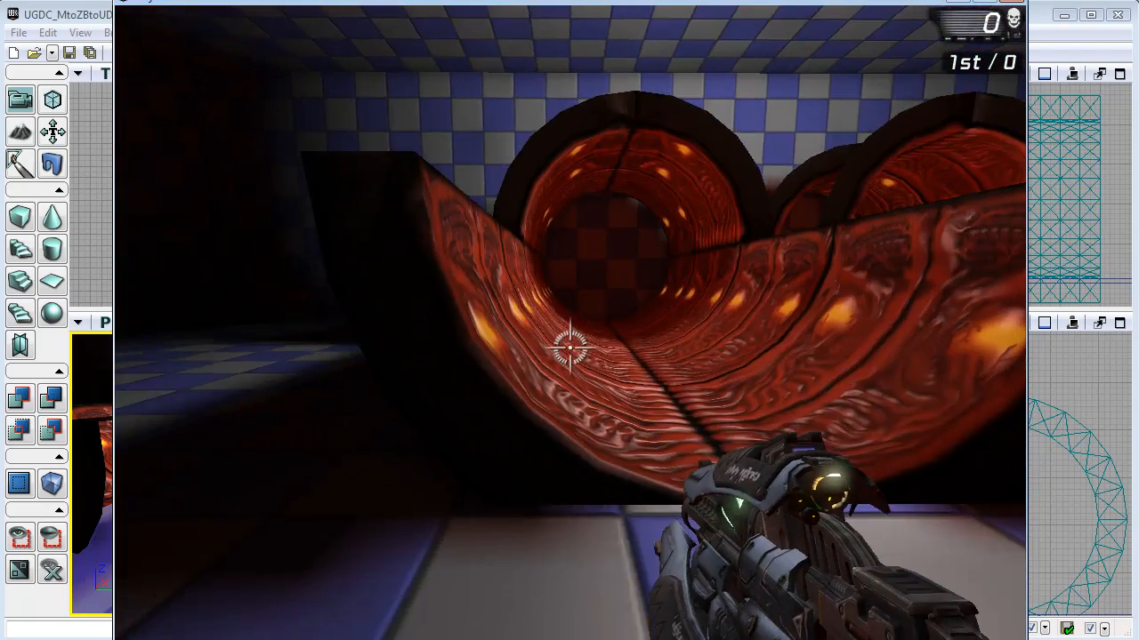
key("w")
key("Escape")
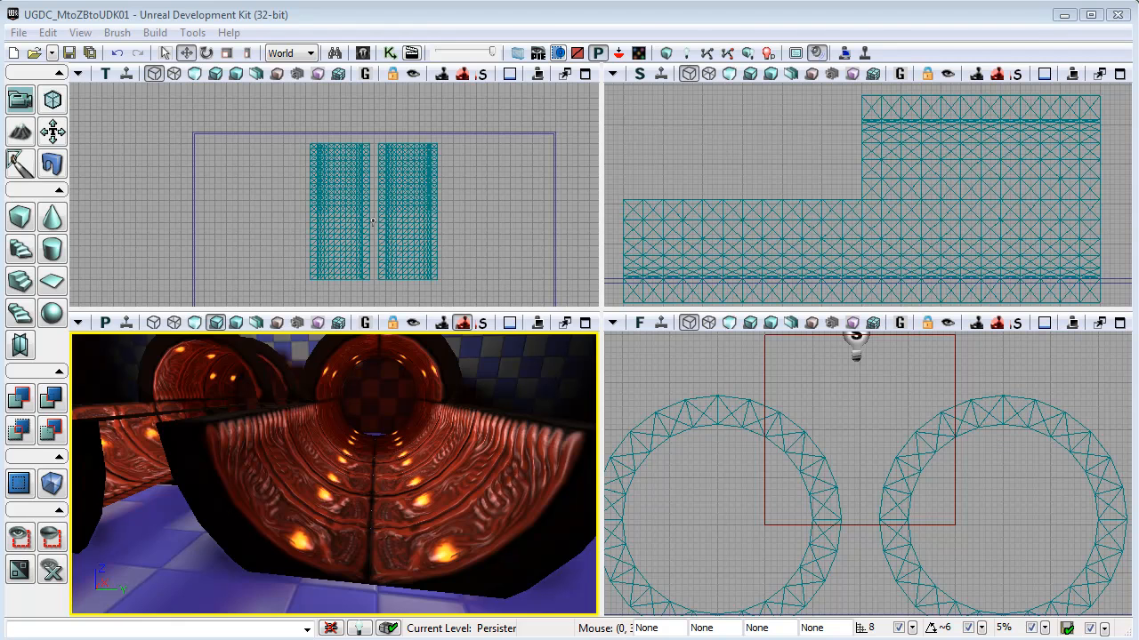
Switch to Maya, reopen the recent scene MayaToZBrushToUDK01.mb without saving the current changes, and select the quarter pipe
key("alt+Tab")
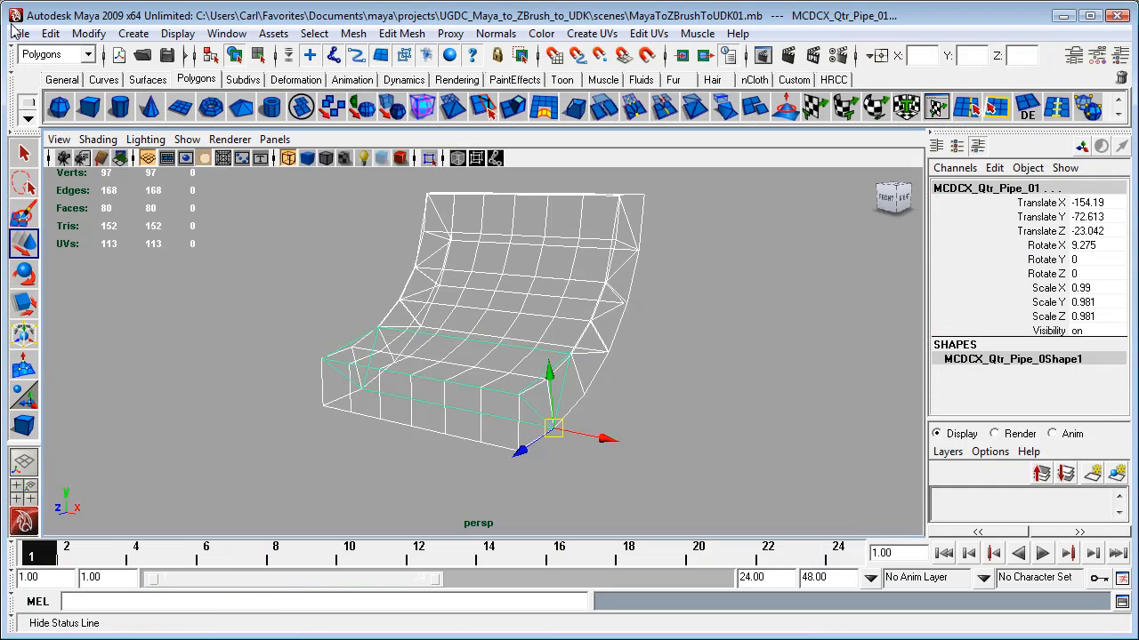
left_click(19, 33)
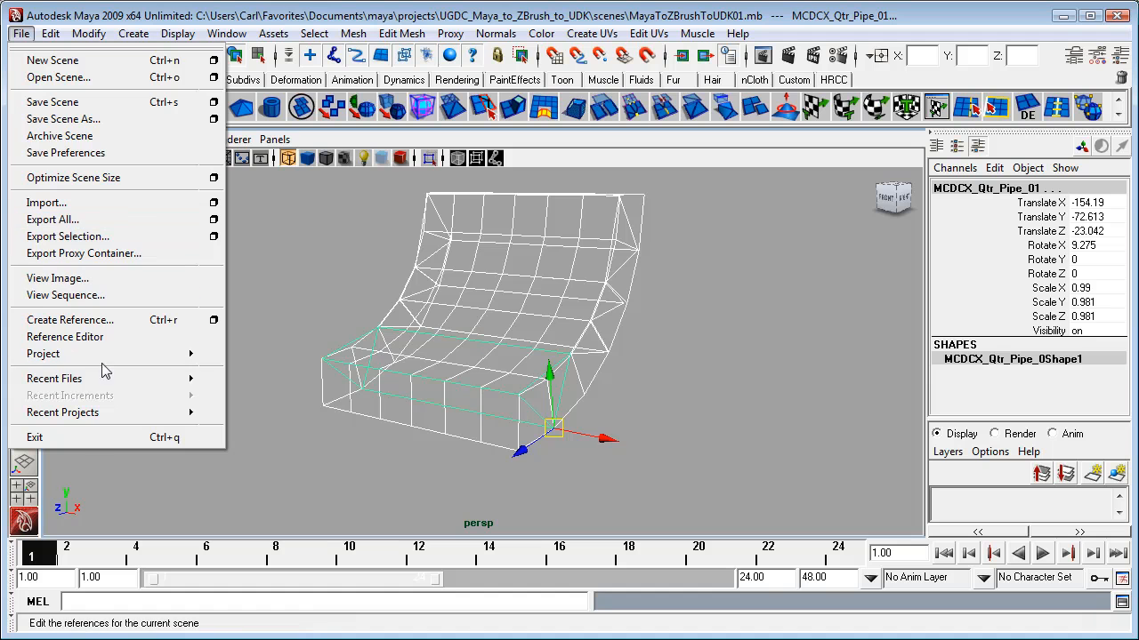
mouse_move(105, 378)
left_click(272, 378)
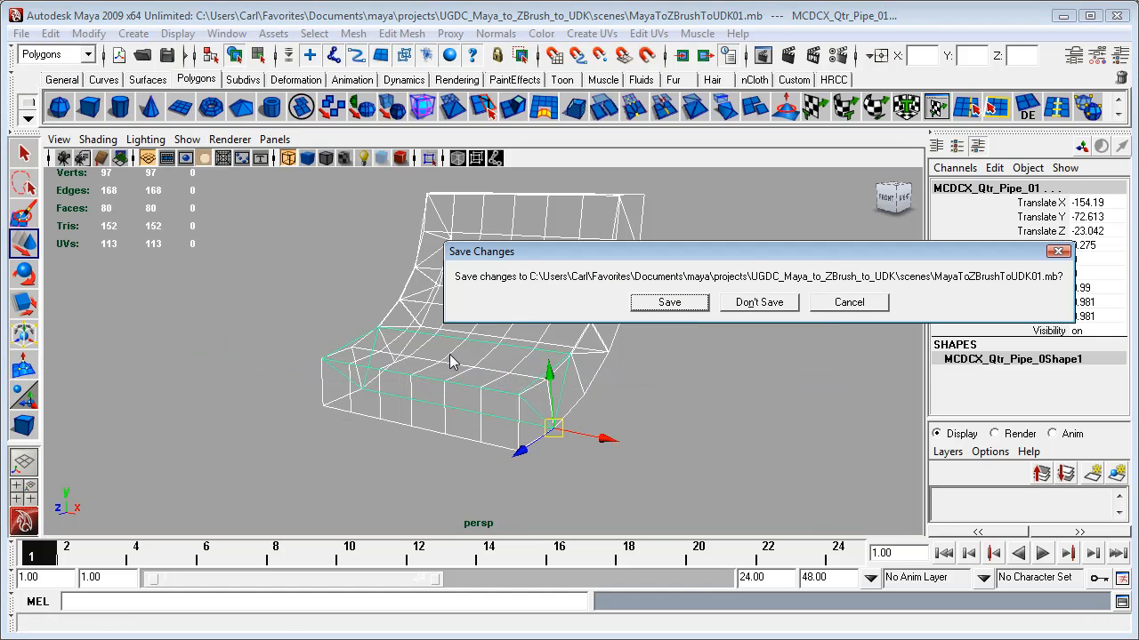
left_click(760, 303)
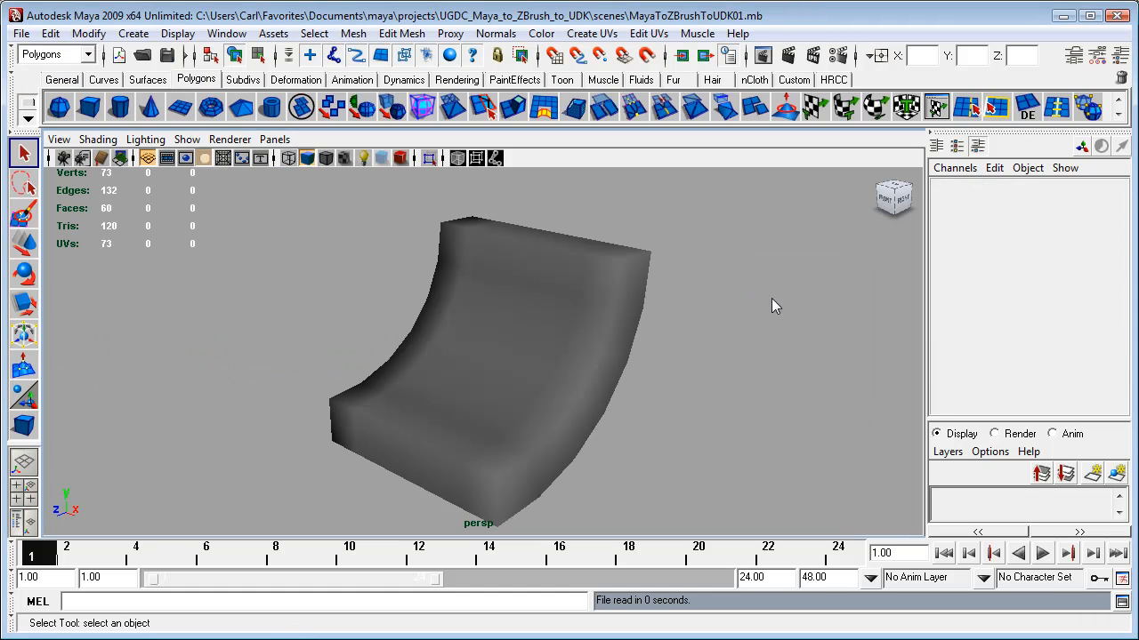
left_click(522, 366)
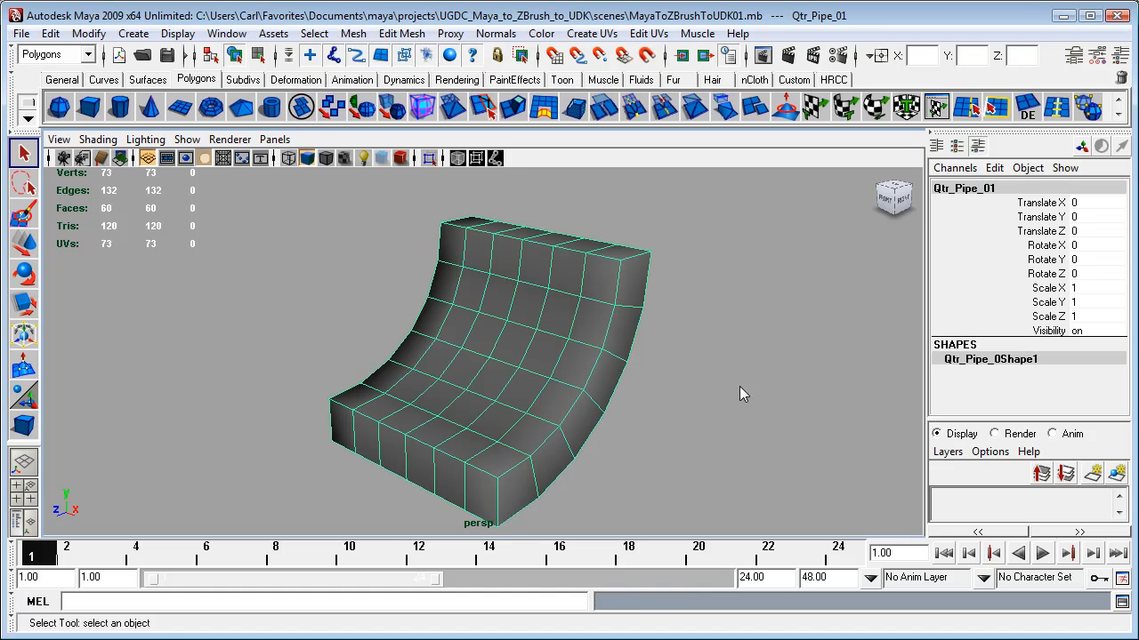
mouse_move(620, 472)
left_mouse_down("alt")
mouse_move(861, 384)
mouse_move(567, 452)
mouse_move(656, 460)
mouse_move(595, 460)
mouse_move(623, 462)
left_mouse_up("alt")
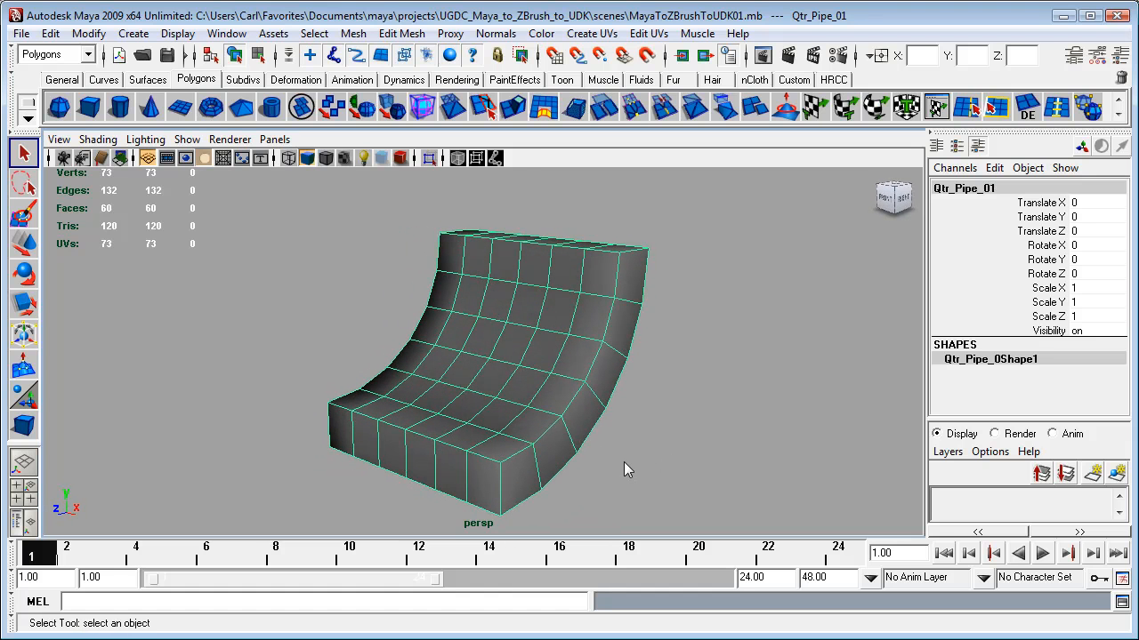
left_click(89, 106)
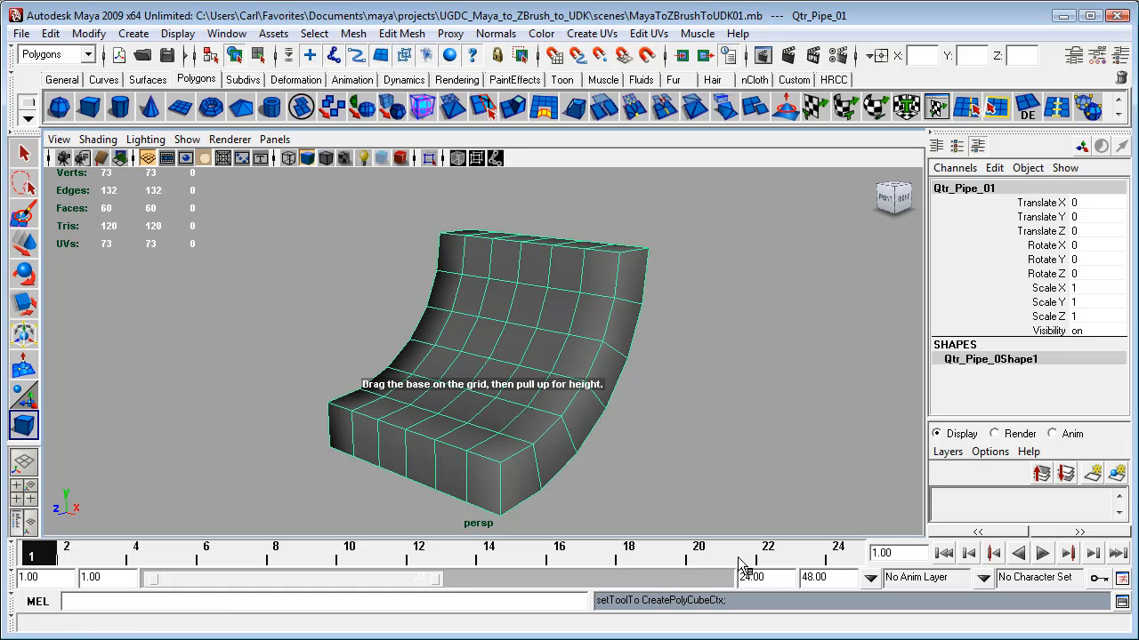
left_click(600, 478)
left_click_drag(605, 501, 663, 508, "alt")
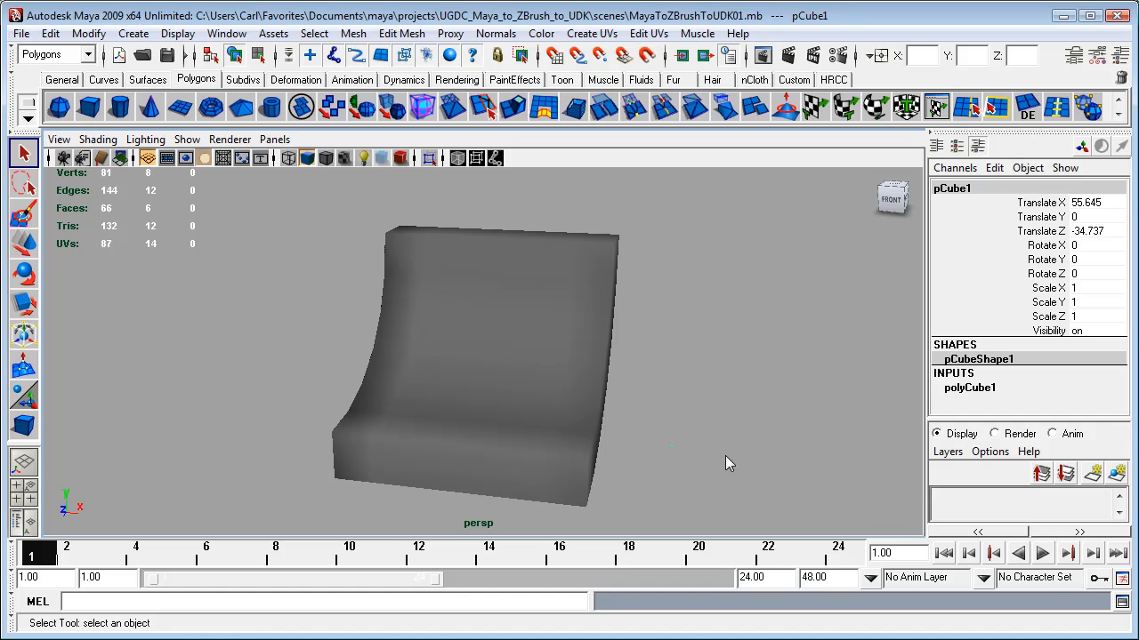
key("ctrl+z")
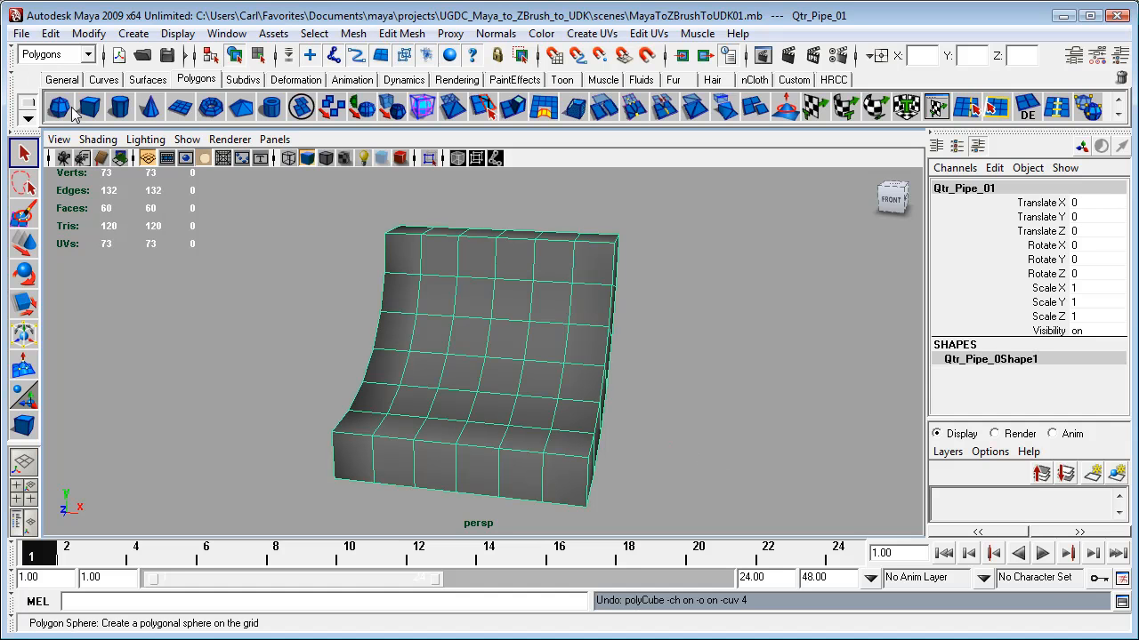
Draw a small polygon cube on the grid beside the quarter pipe's lower right side
left_click(89, 107)
left_click_drag(690, 432, 770, 392)
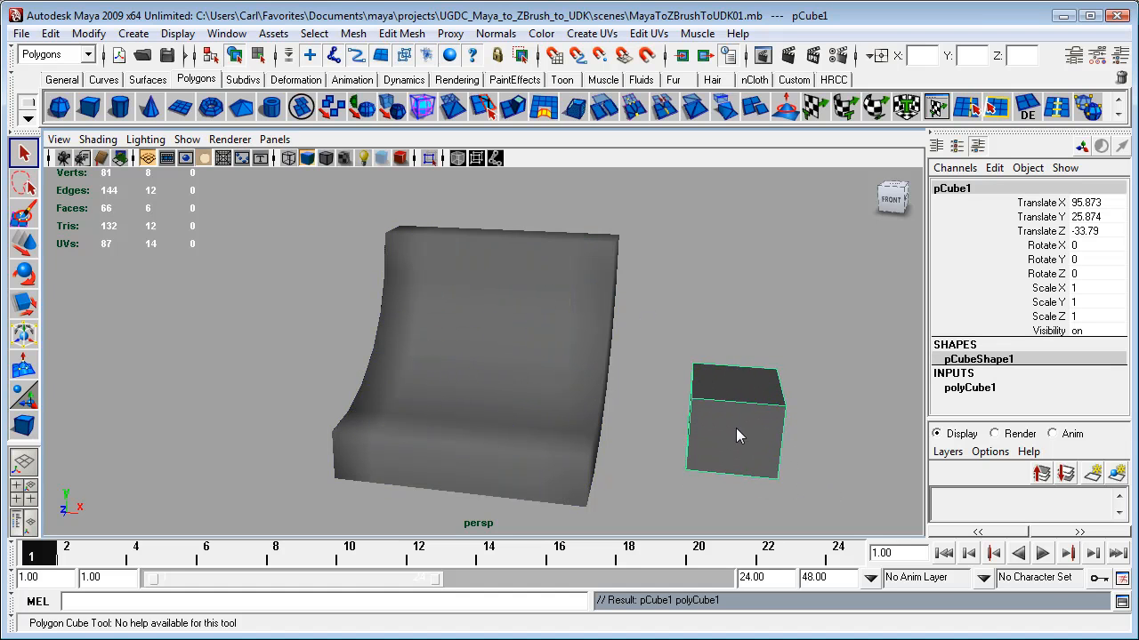
key("q")
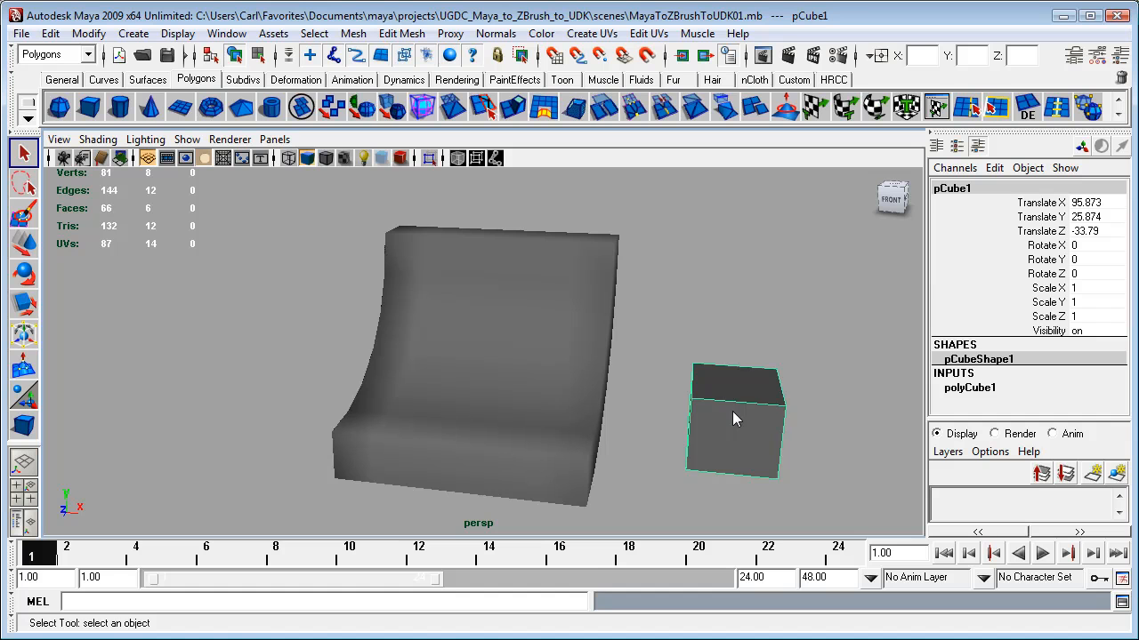
Move the cube's pivot to its upper front-left corner and snap the cube to the quarter pipe's matching front corner
key("w")
left_click_drag(840, 441, 817, 436, "alt")
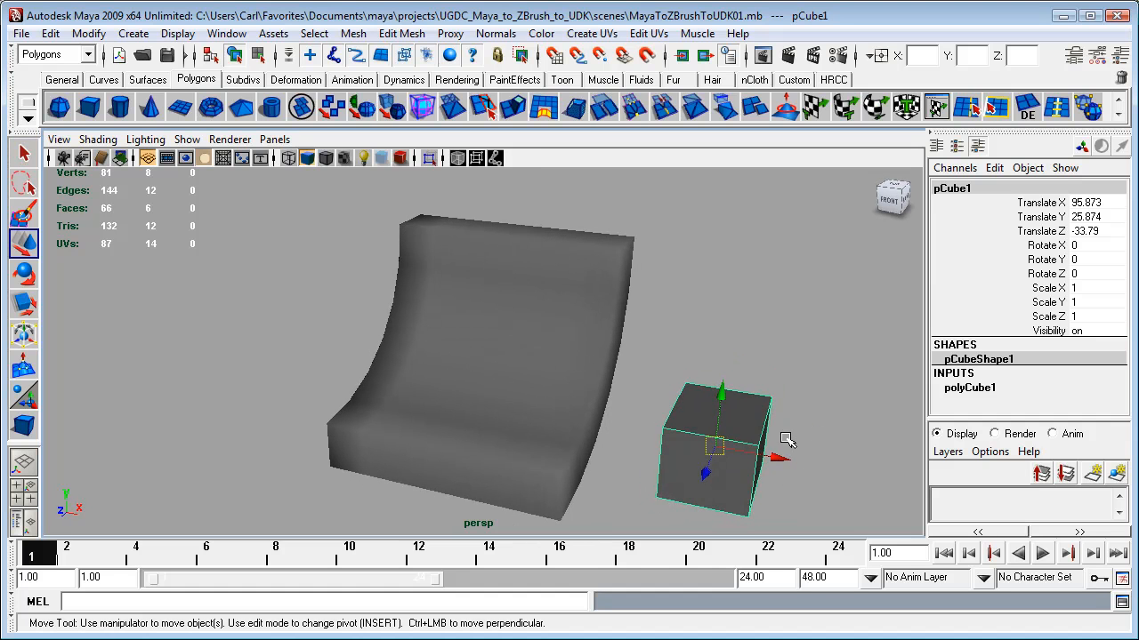
key("Insert")
left_click_drag(714, 445, 663, 427)
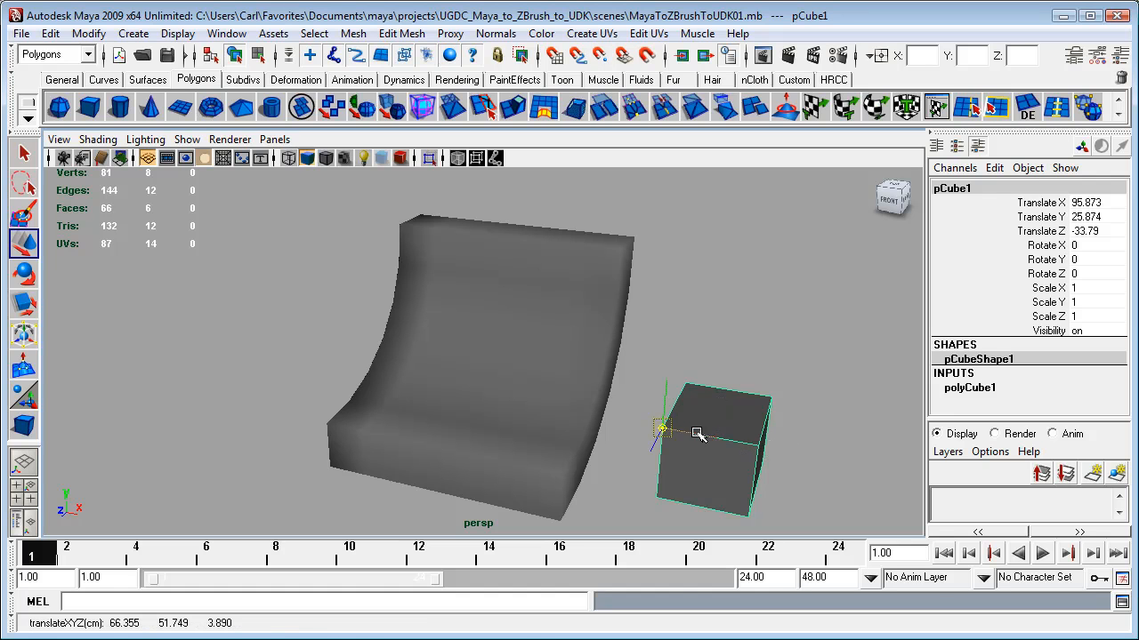
key("Insert")
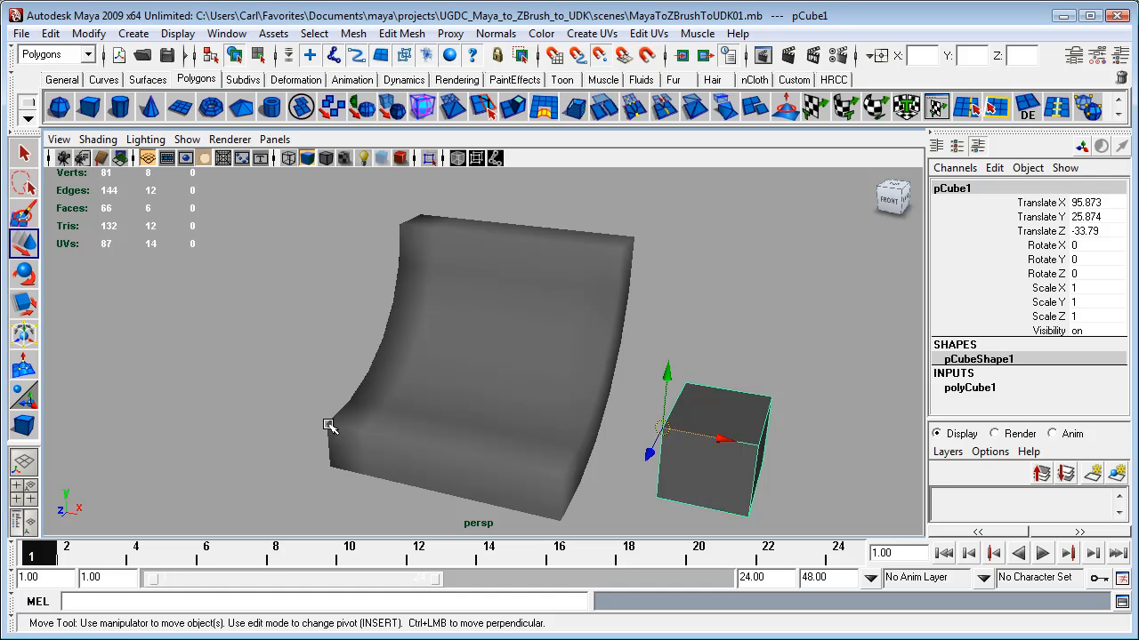
middle_click(327, 426)
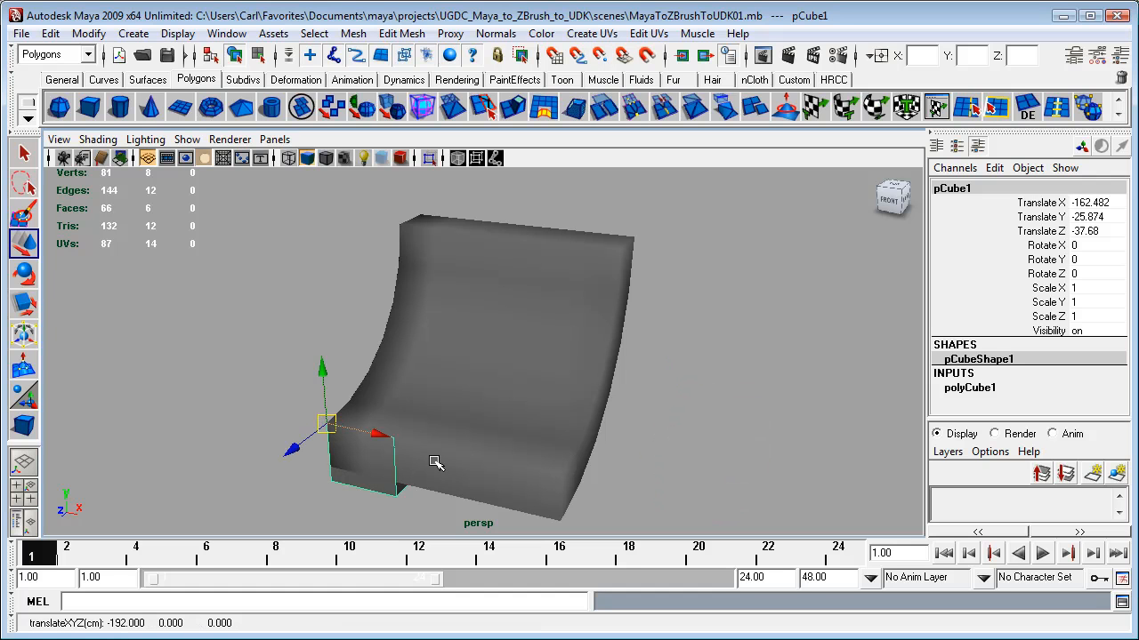
Snap the cube's four right-hand vertices along X to the quarter pipe's right side so the cube spans its width
left_click_drag(456, 475, 511, 437)
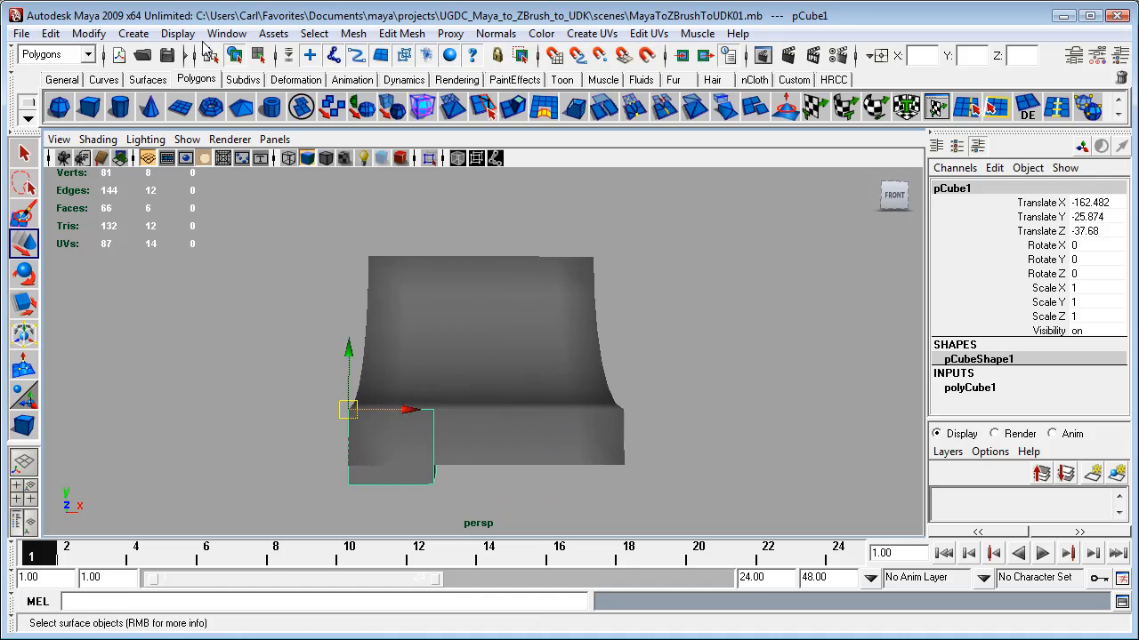
left_click(258, 56)
left_click_drag(491, 514, 424, 442)
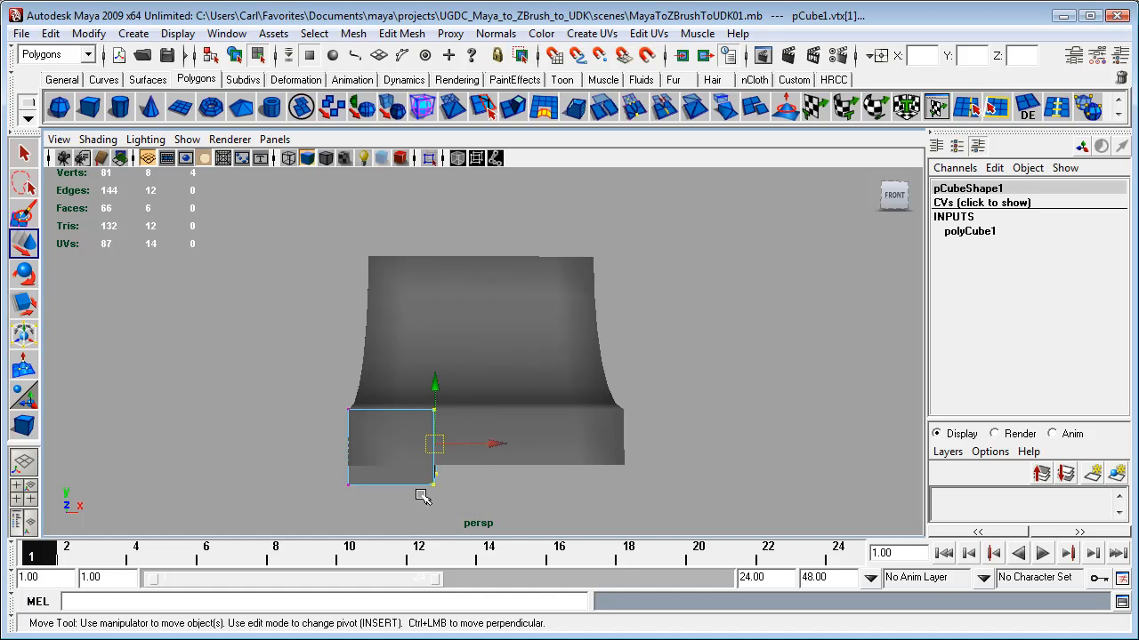
key("v")
left_click_drag(494, 443, 495, 443)
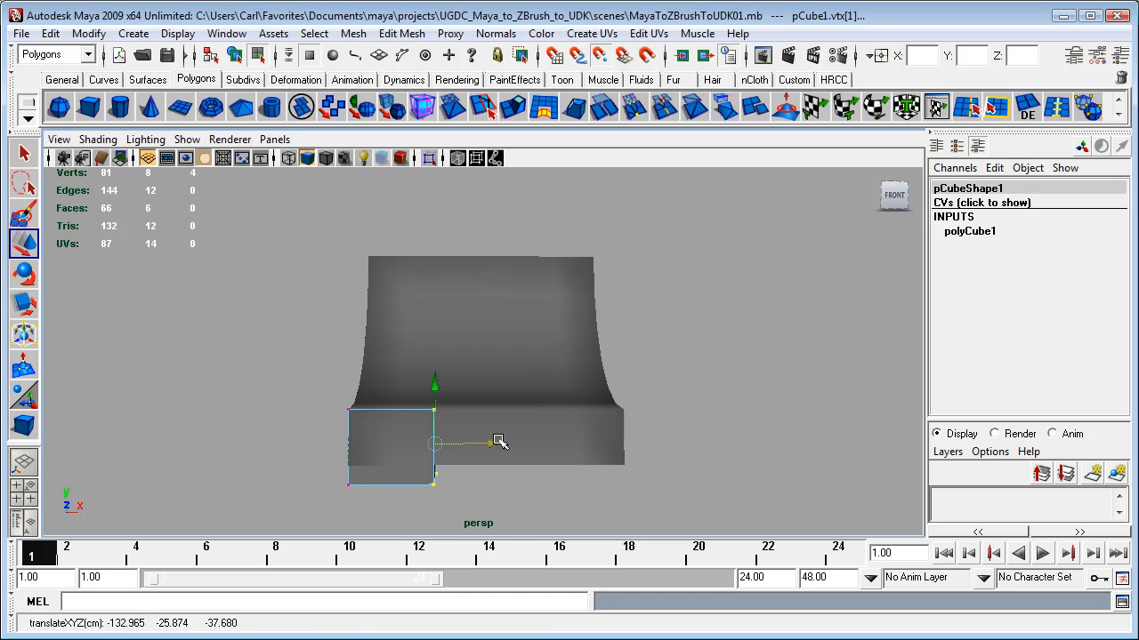
middle_click_drag(622, 411, 624, 410)
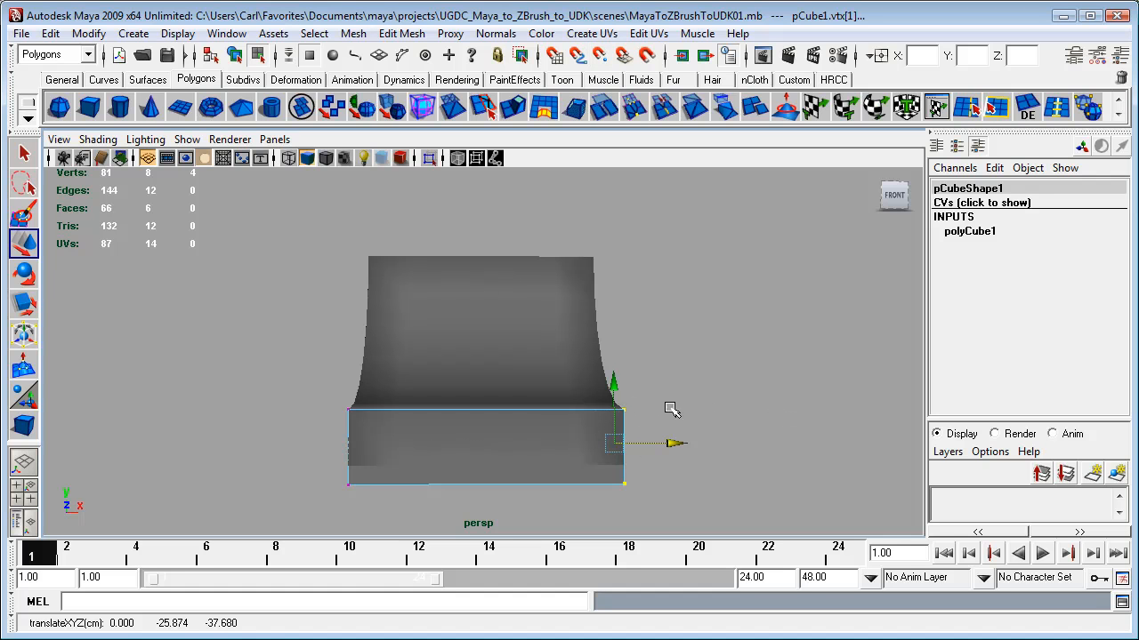
Snap the cube's two lower front vertices to the quarter pipe's bottom front edge
left_click_drag(790, 412, 593, 414, "alt")
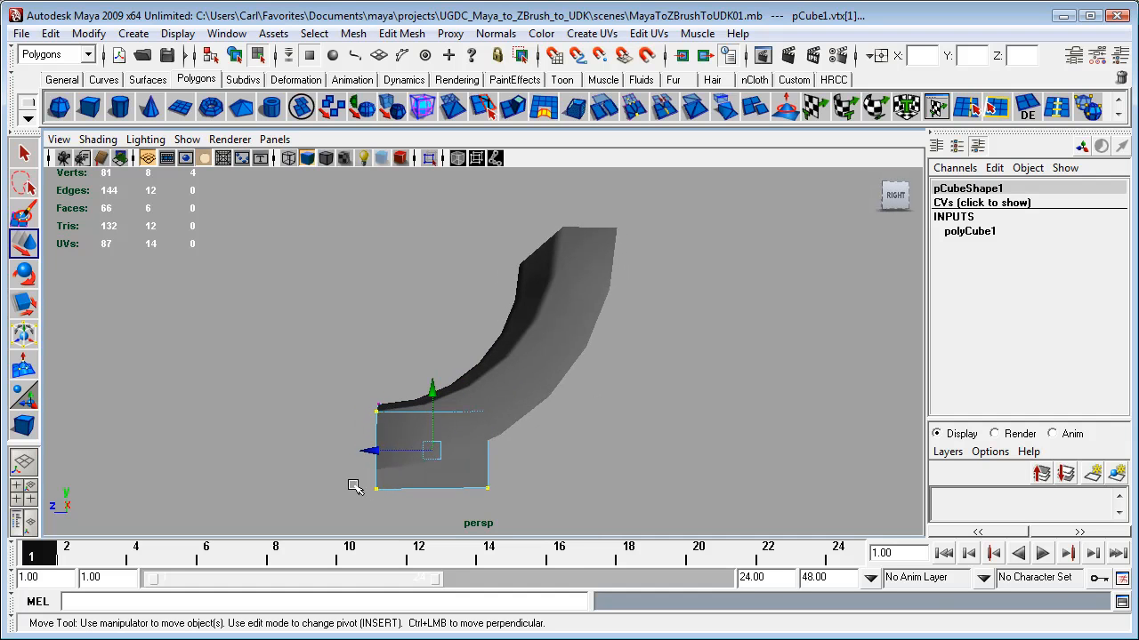
left_click_drag(334, 449, 524, 535)
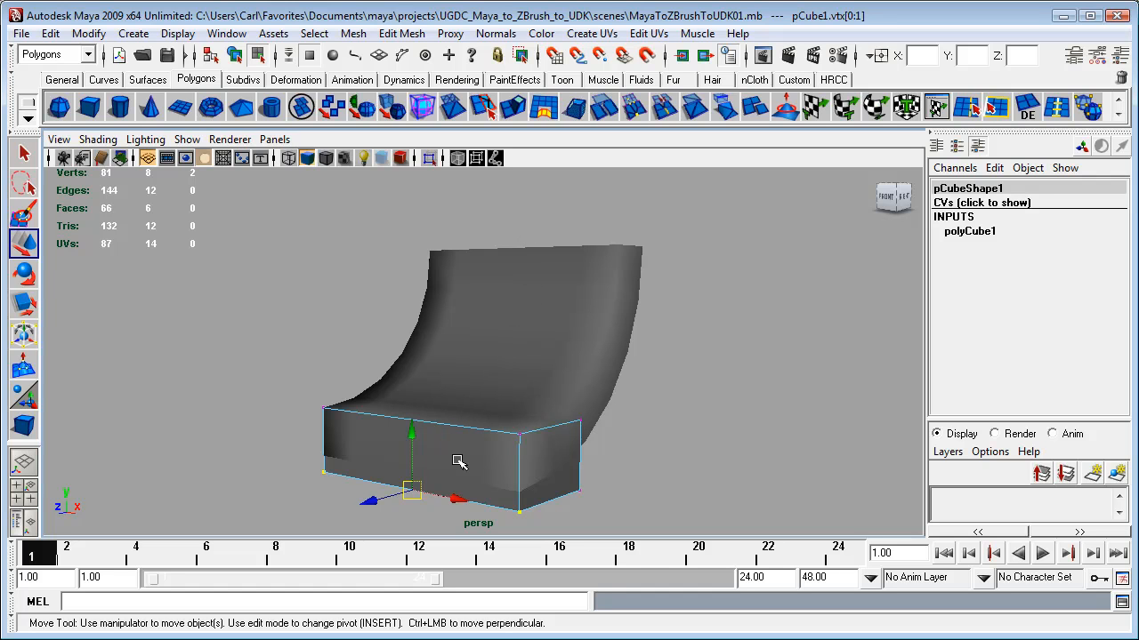
key("v")
middle_click_drag(406, 472, 418, 471)
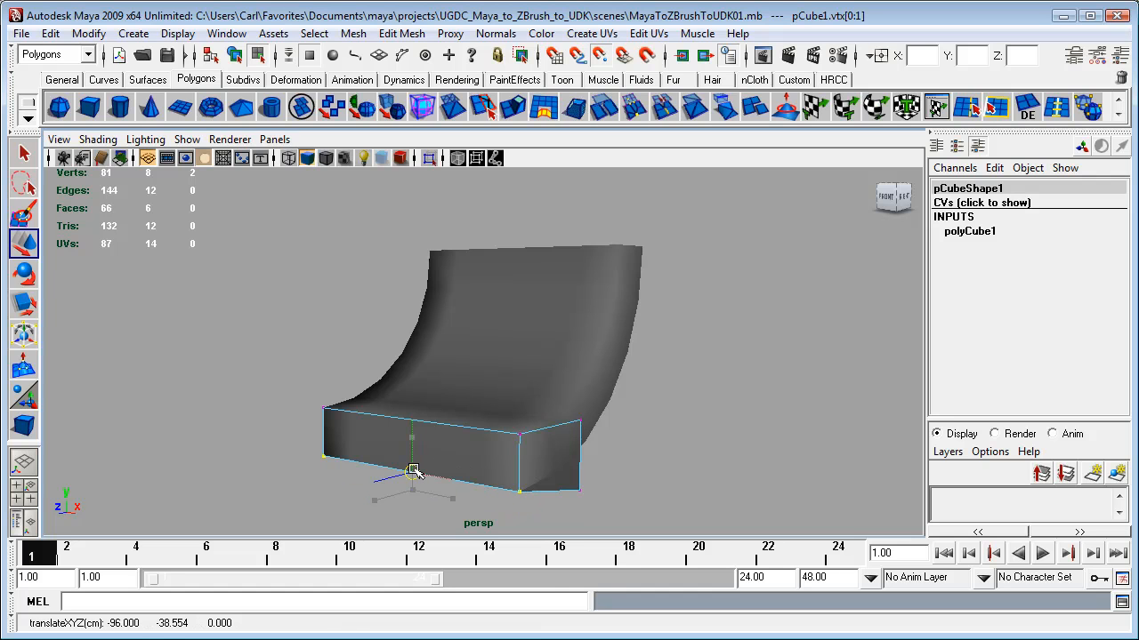
In wireframe display, snap the cube's two upper rear vertices to the first cross edge behind the quarter pipe's front edge
left_click_drag(663, 470, 509, 455, "alt")
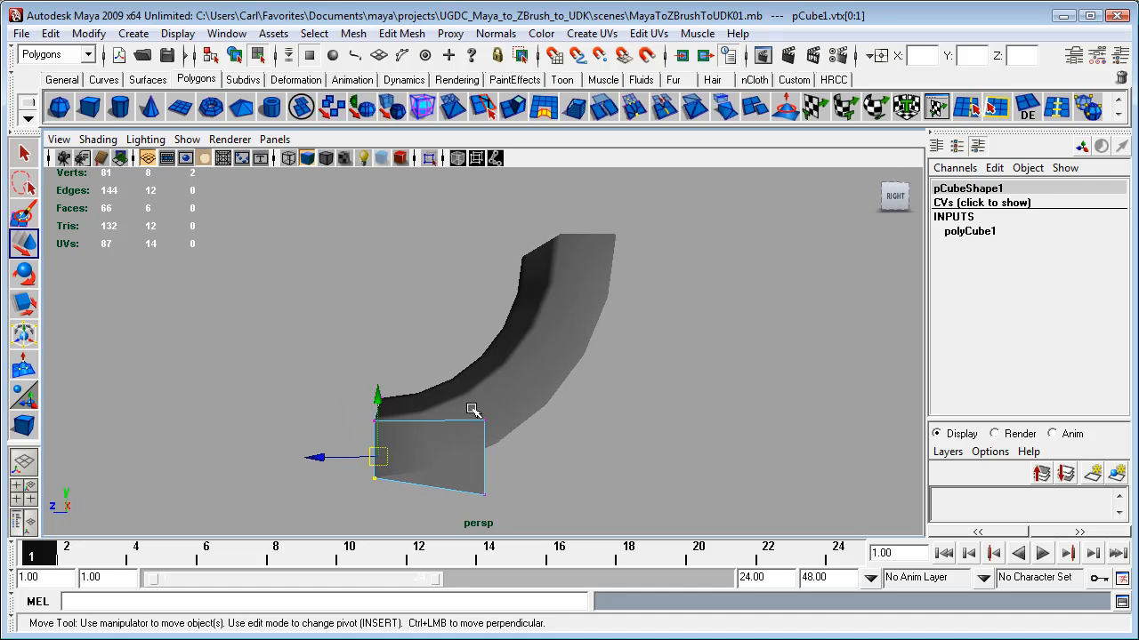
left_click_drag(445, 382, 516, 445)
left_click_drag(590, 460, 635, 468, "alt")
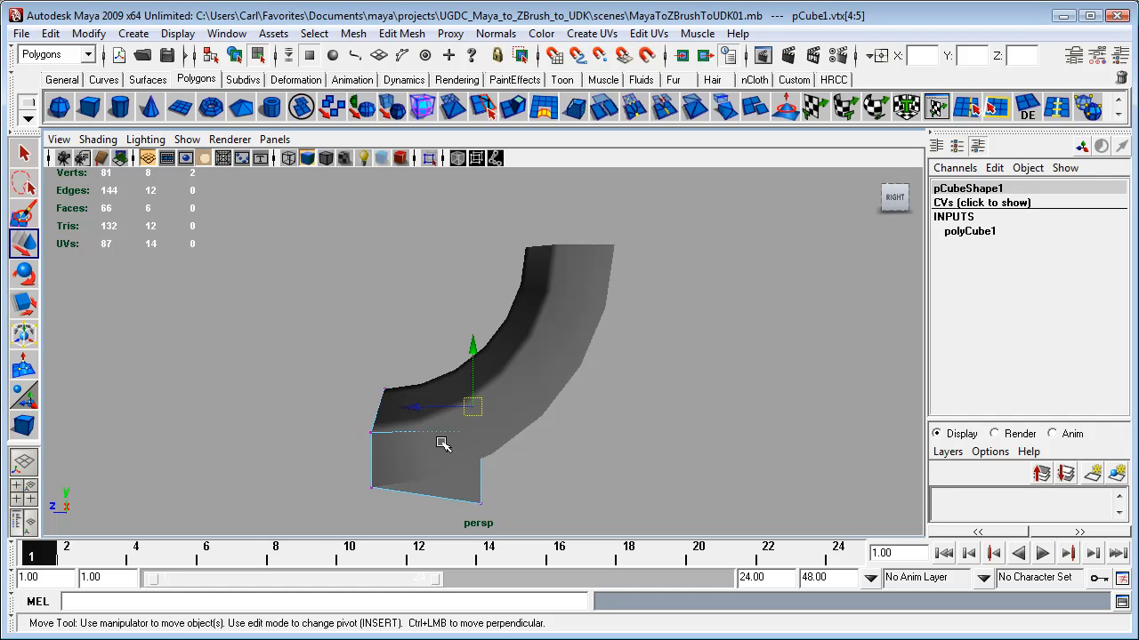
left_click(407, 406)
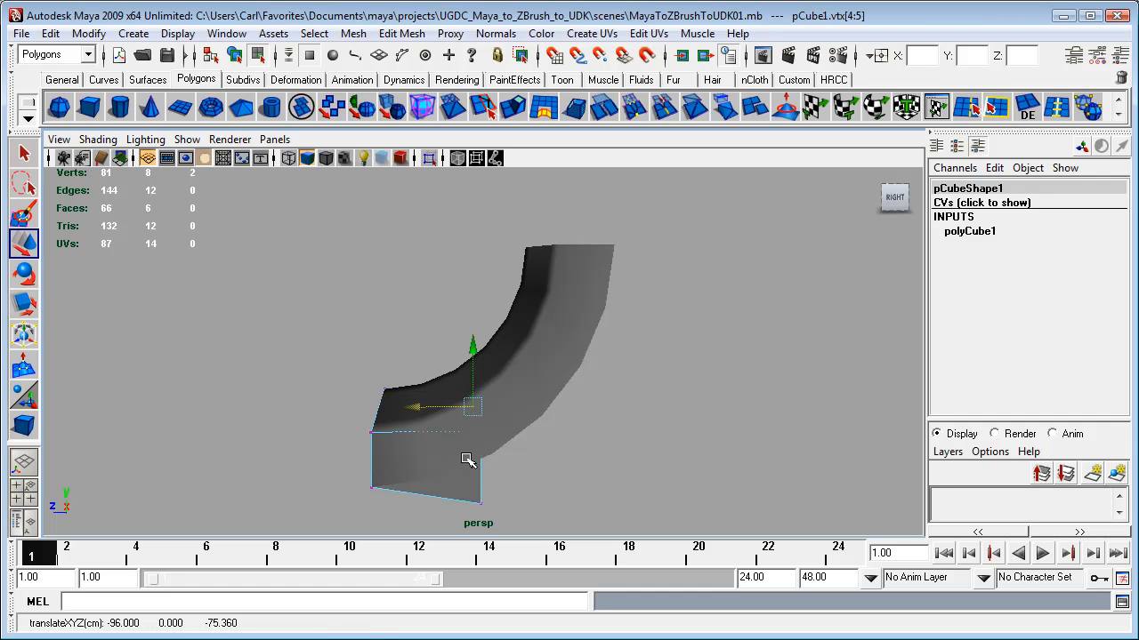
left_click_drag(429, 465, 507, 478, "alt")
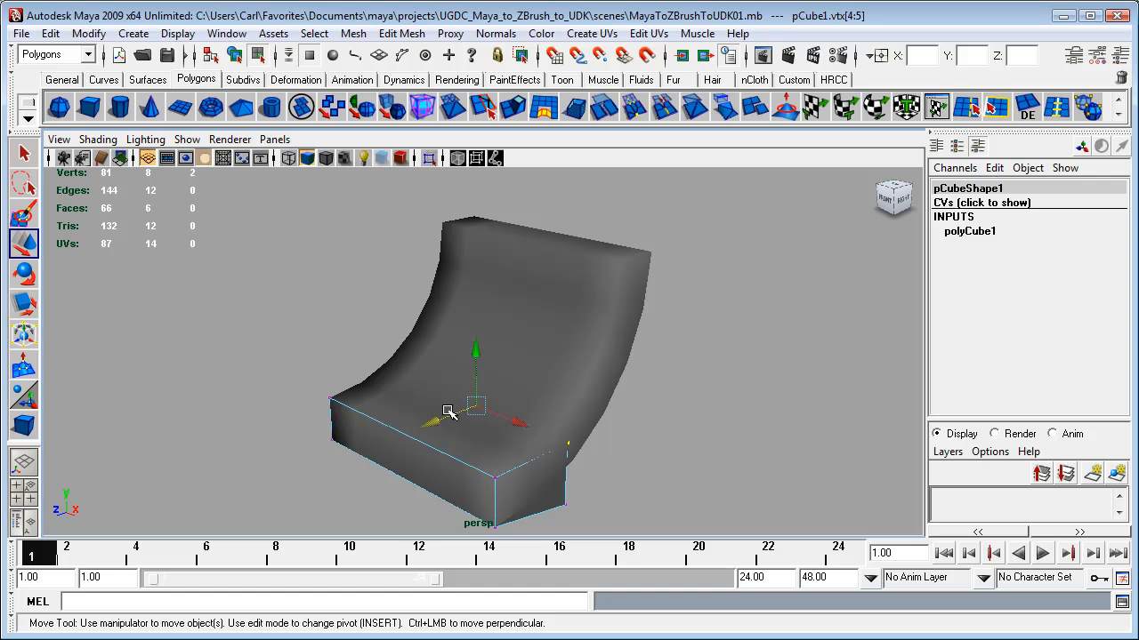
key("4")
left_click_drag(504, 454, 486, 467, "alt")
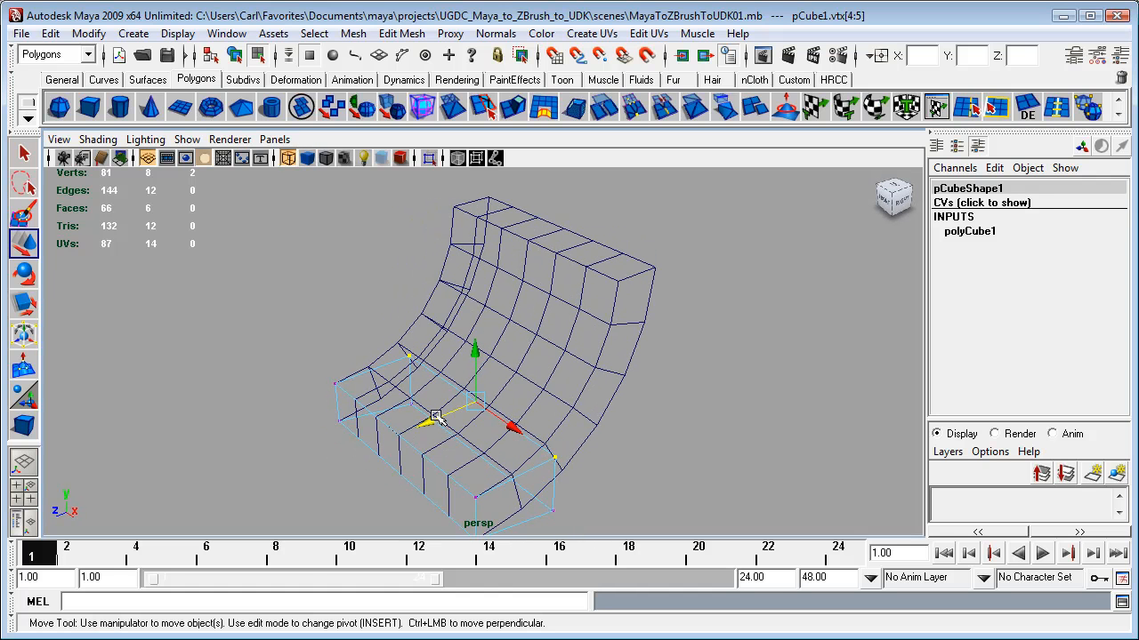
left_click(488, 425)
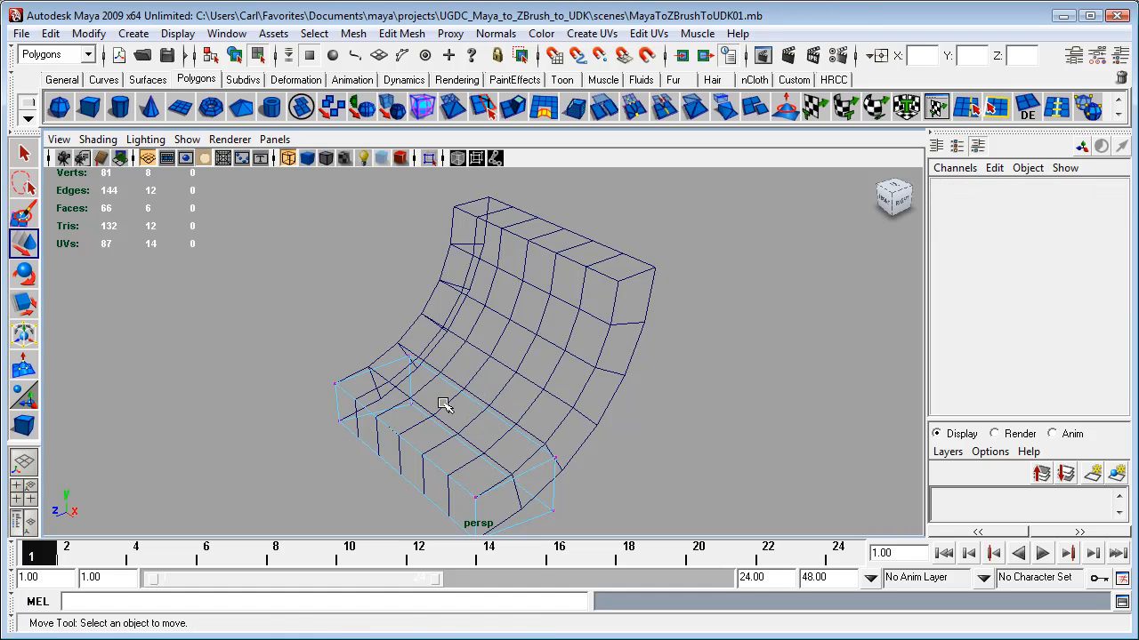
left_click_drag(391, 329, 483, 401)
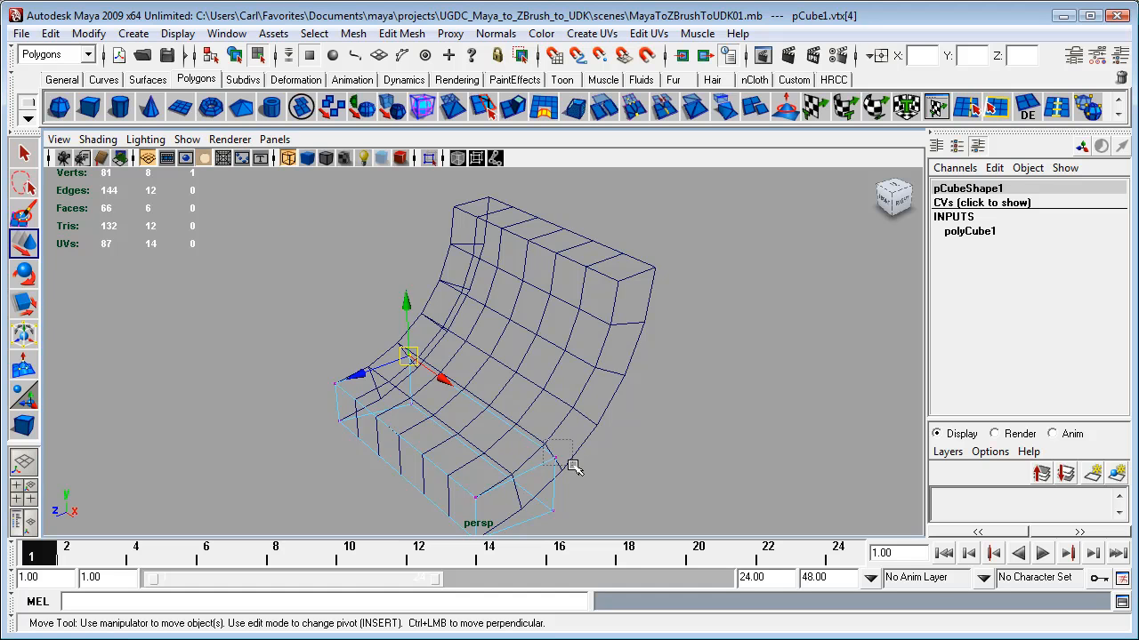
left_click(555, 458, "shift")
mouse_move(436, 415)
left_mouse_down()
mouse_move(451, 403)
mouse_move(428, 419)
left_mouse_up()
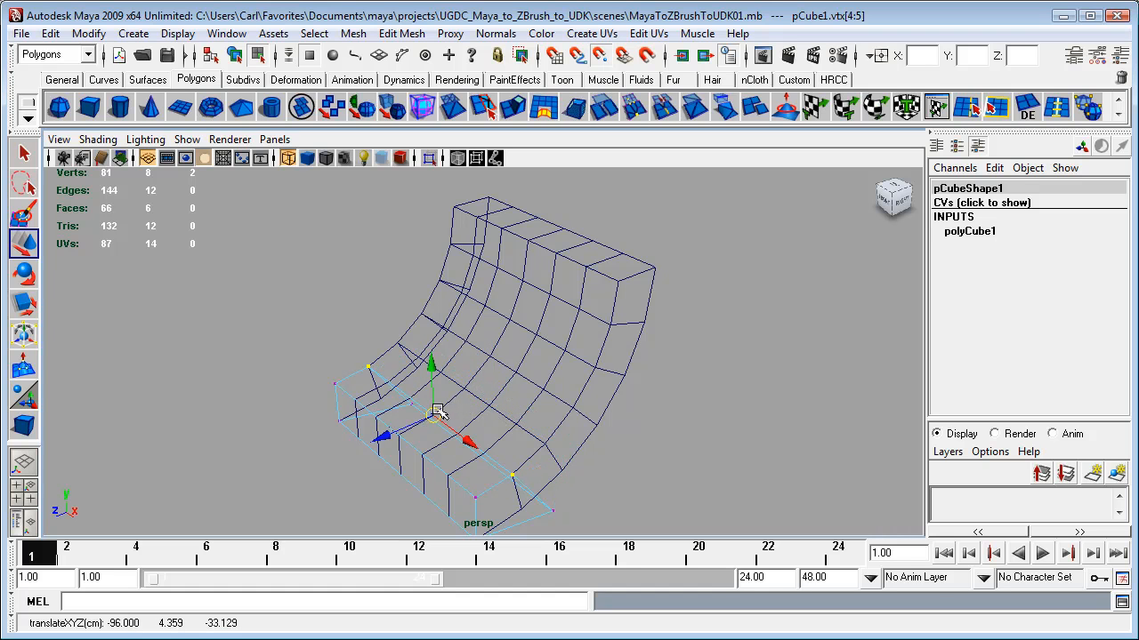
Delete the cube's lower rear edge across the quarter pipe's width, reducing the cube to a triangular wedge
left_click_drag(647, 504, 510, 469, "alt")
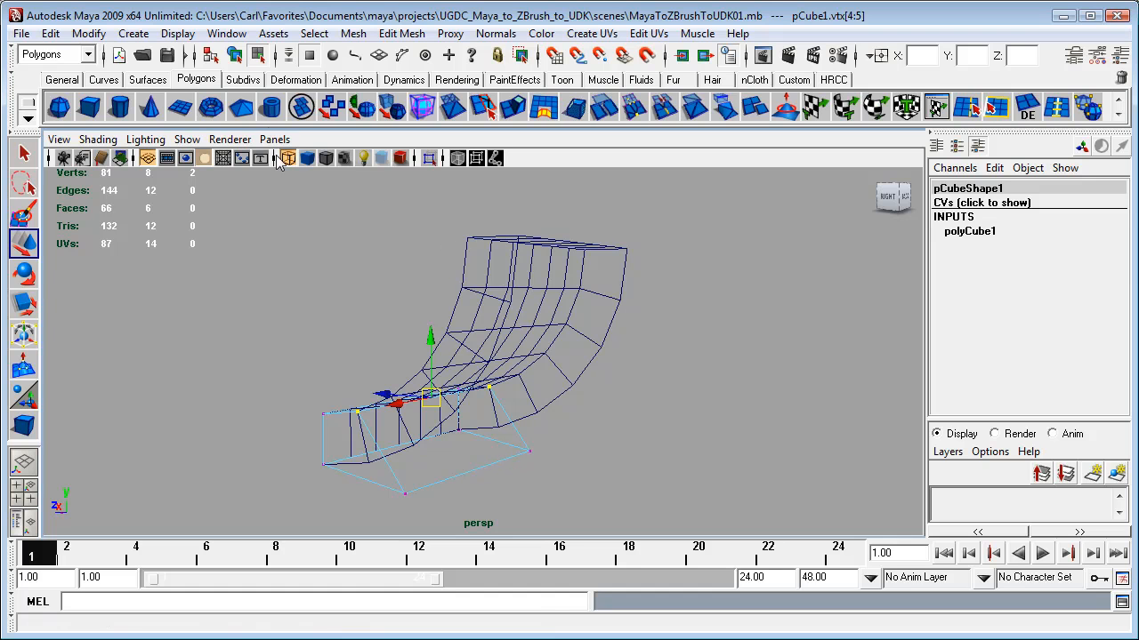
left_click(352, 53)
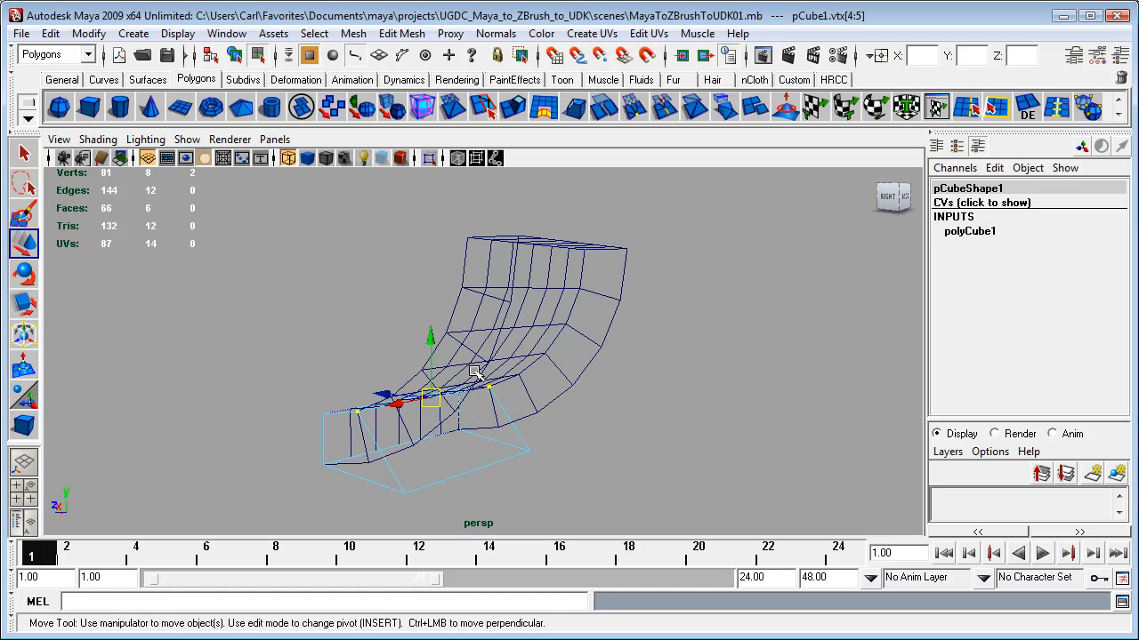
left_click(467, 469)
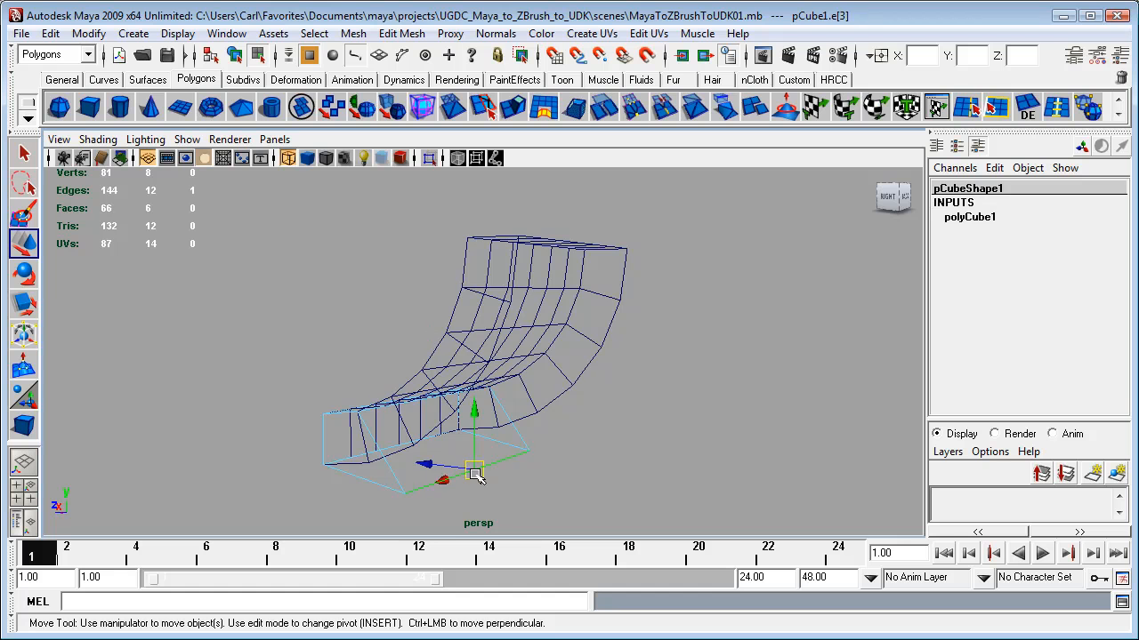
left_click_drag(539, 501, 665, 513, "alt")
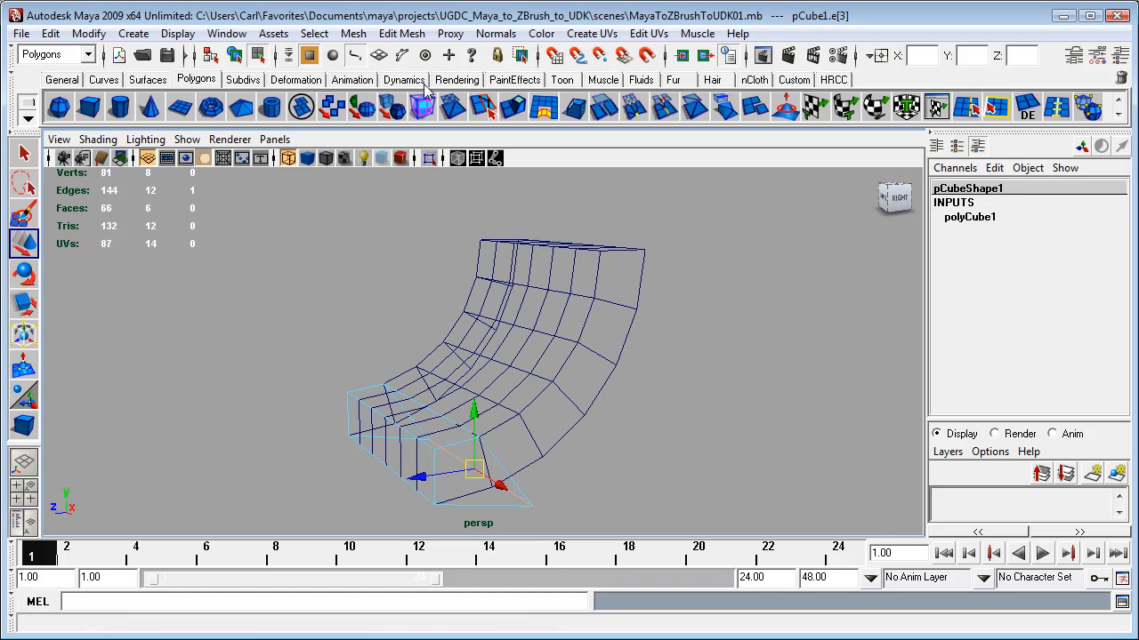
left_click(402, 34)
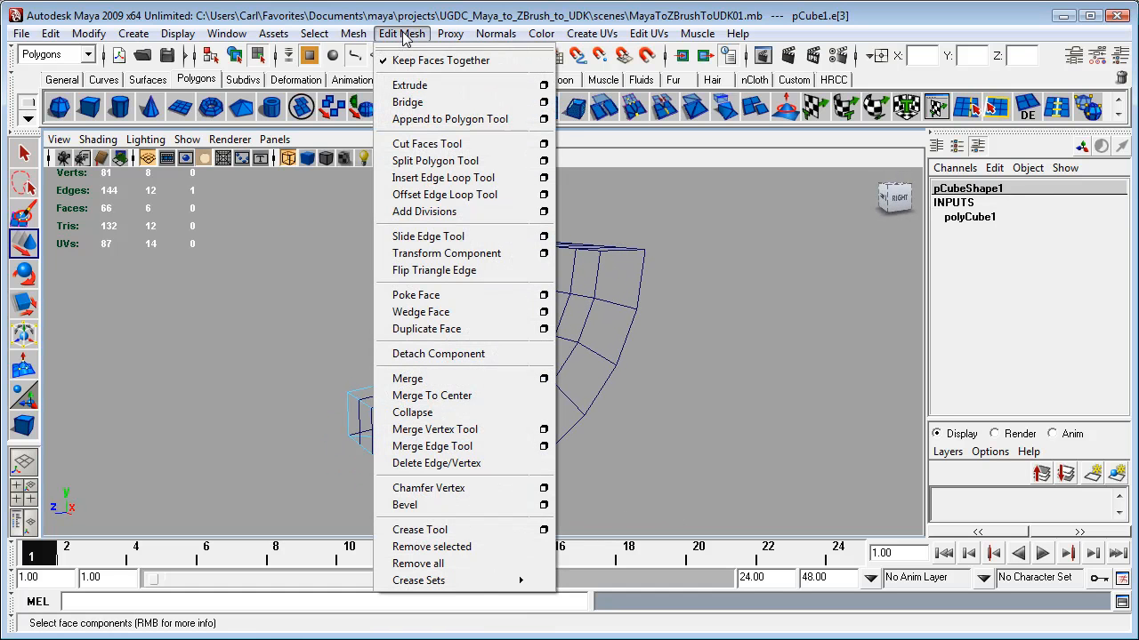
left_click(472, 471)
left_click_drag(612, 477, 542, 472, "alt")
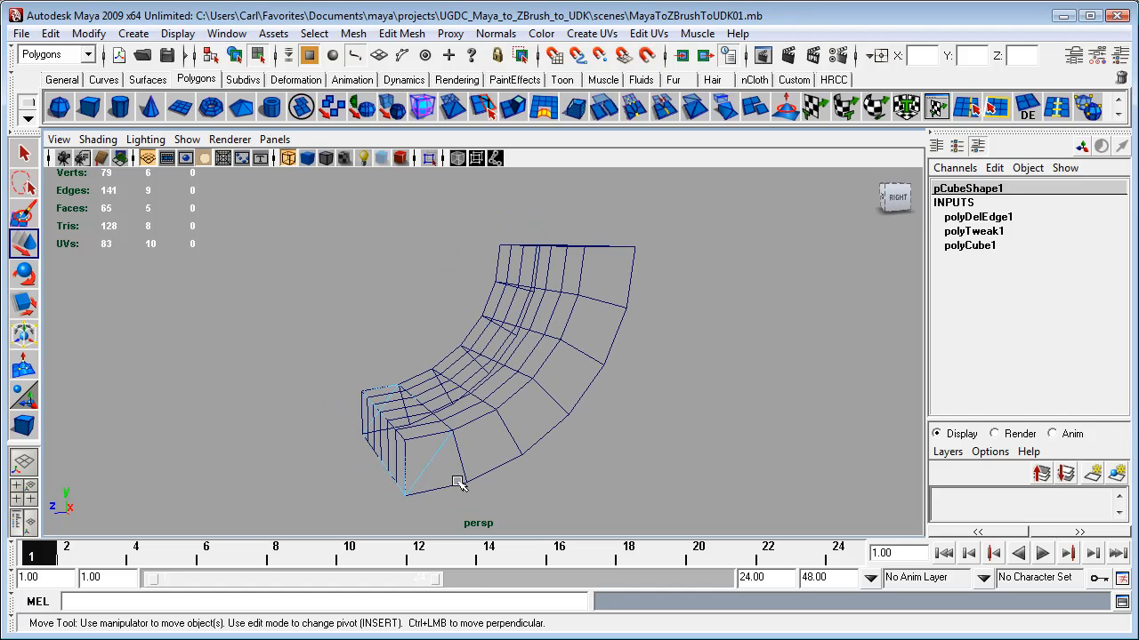
left_click_drag(523, 463, 633, 412, "alt")
scroll(580, 420, "up", 2)
scroll(580, 420, "down", 2)
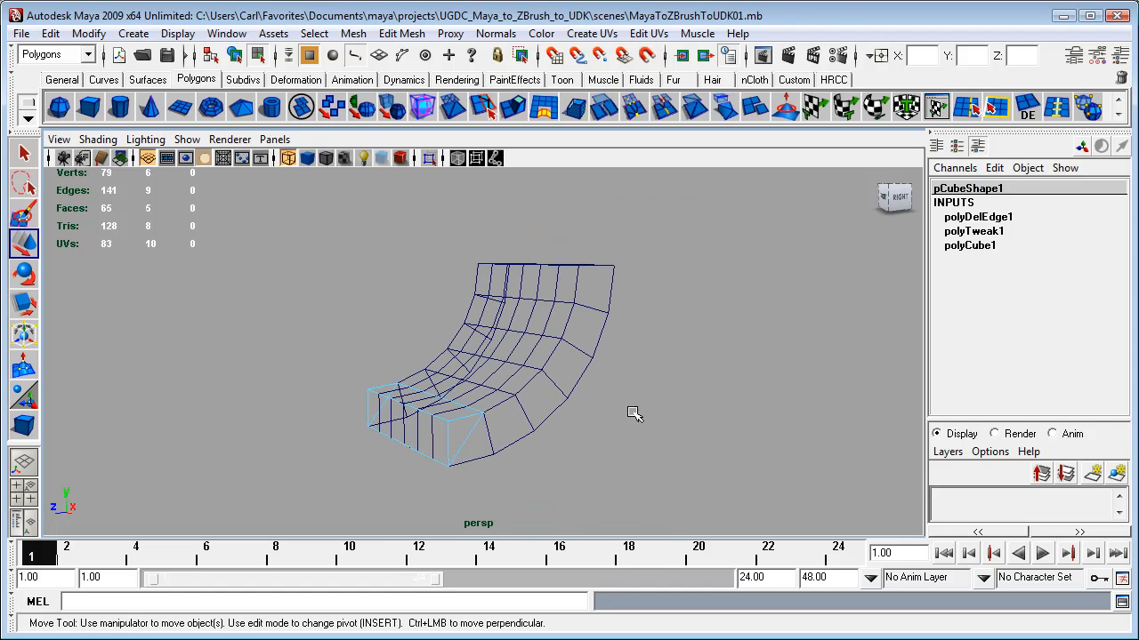
Return to object selection, copy the quarter pipe's name Qtr_Pipe_01 and paste it as the wedge's name
left_click(461, 447)
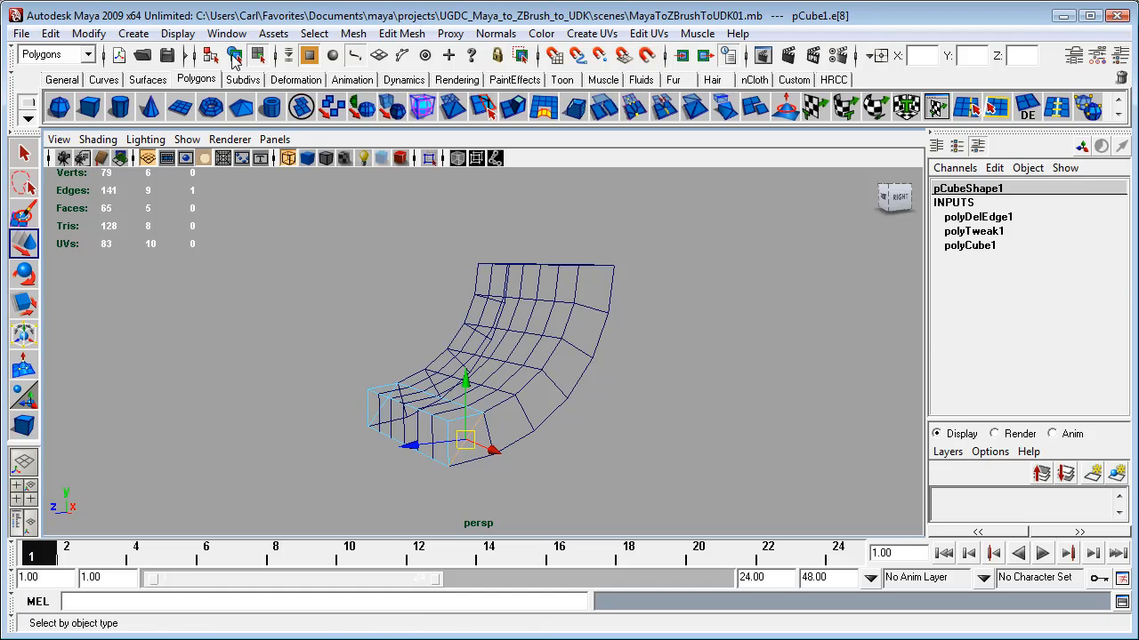
left_click(234, 55)
left_click_drag(558, 454, 592, 472, "alt")
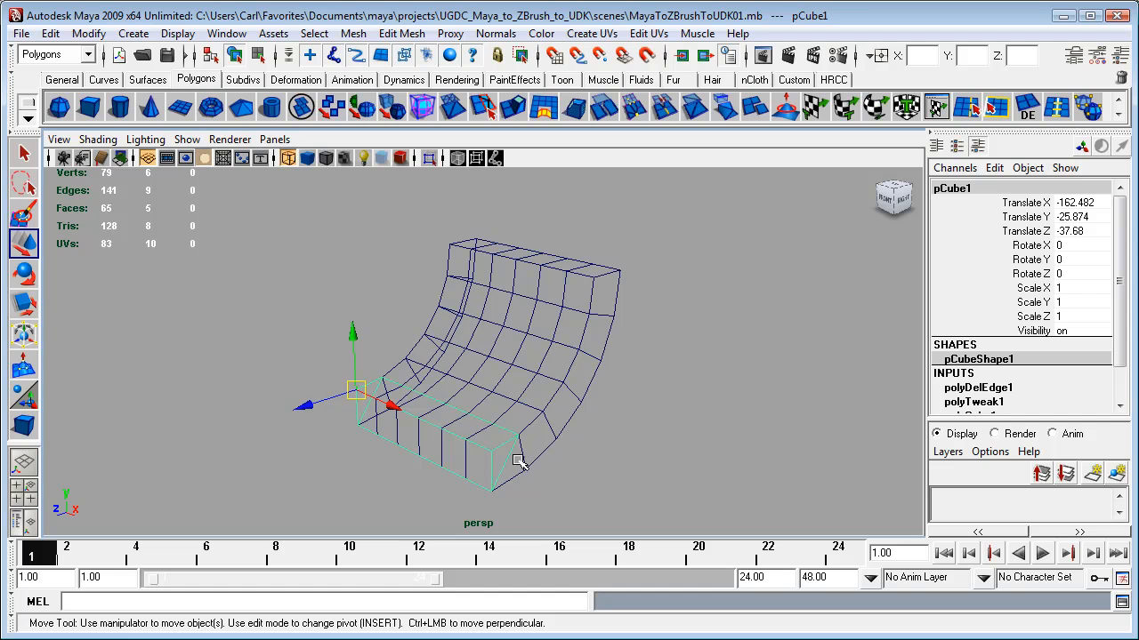
left_click(551, 429)
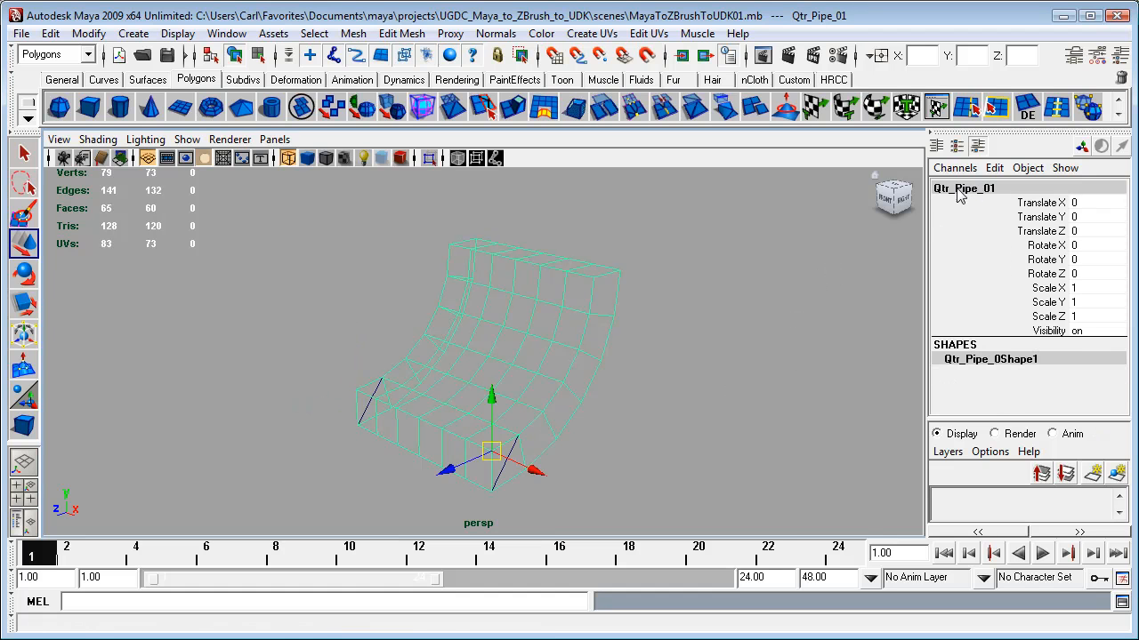
double_click(982, 188)
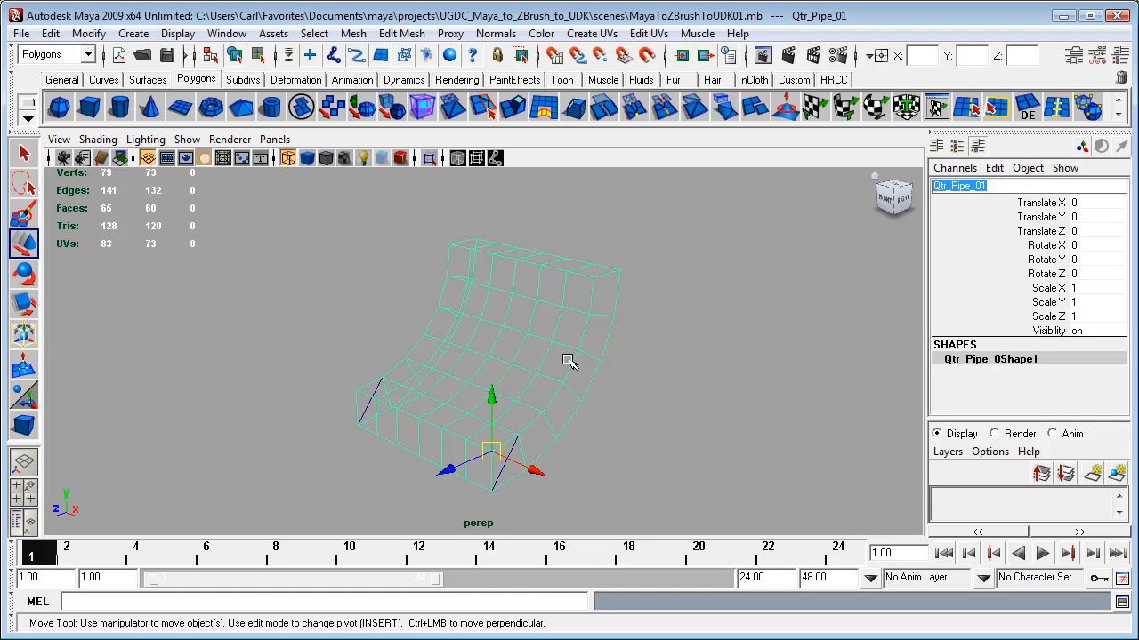
left_click(500, 476)
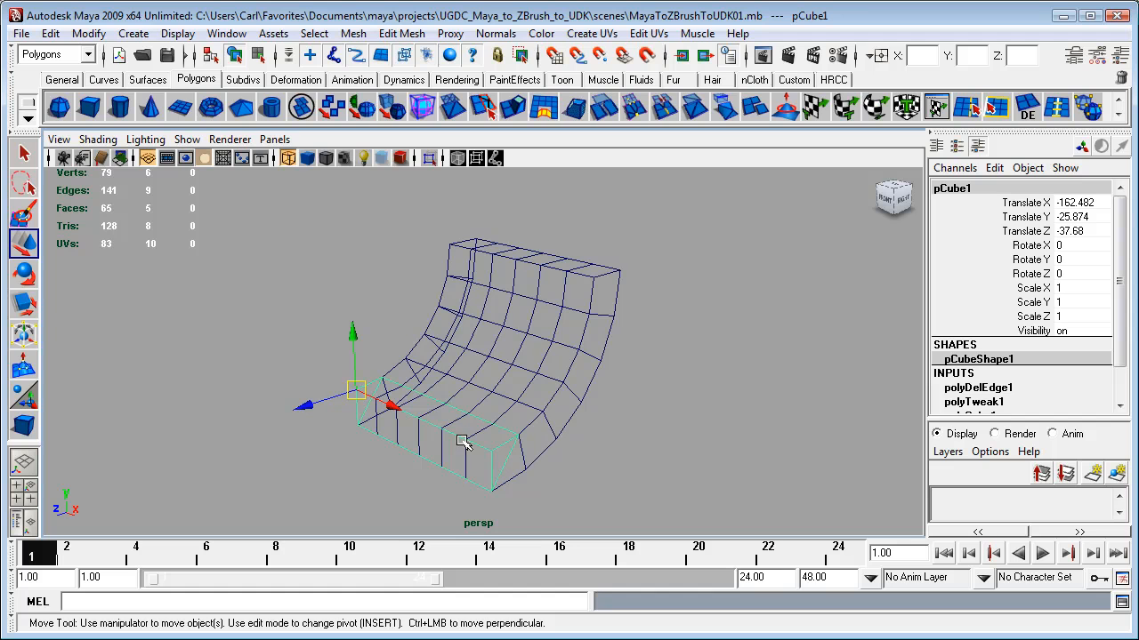
double_click(977, 190)
type("Qtr_Pipe_01")
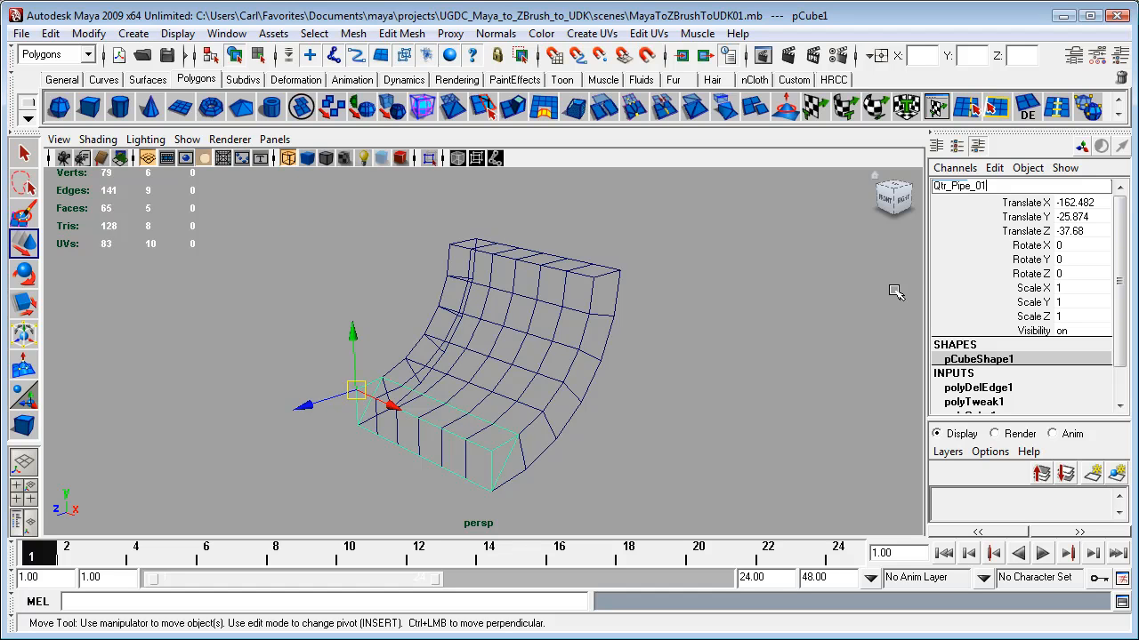
key("Return")
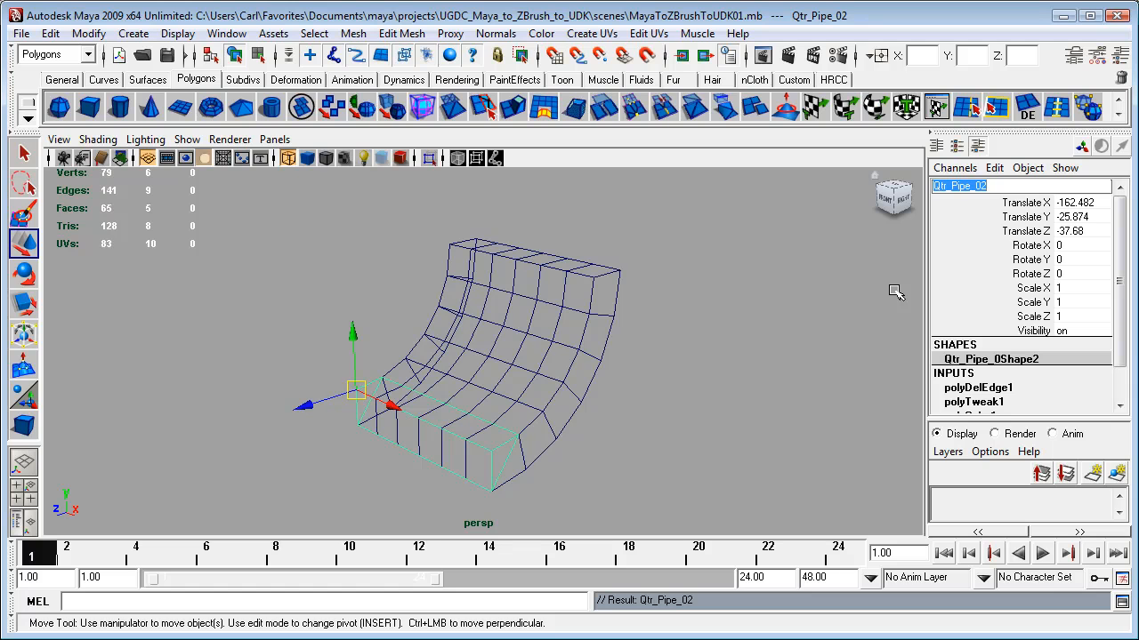
Add the prefix MCDCX_ to the wedge's name and correct its ending so it reads MCDCX_Qtr_Pipe_01
left_click(936, 187)
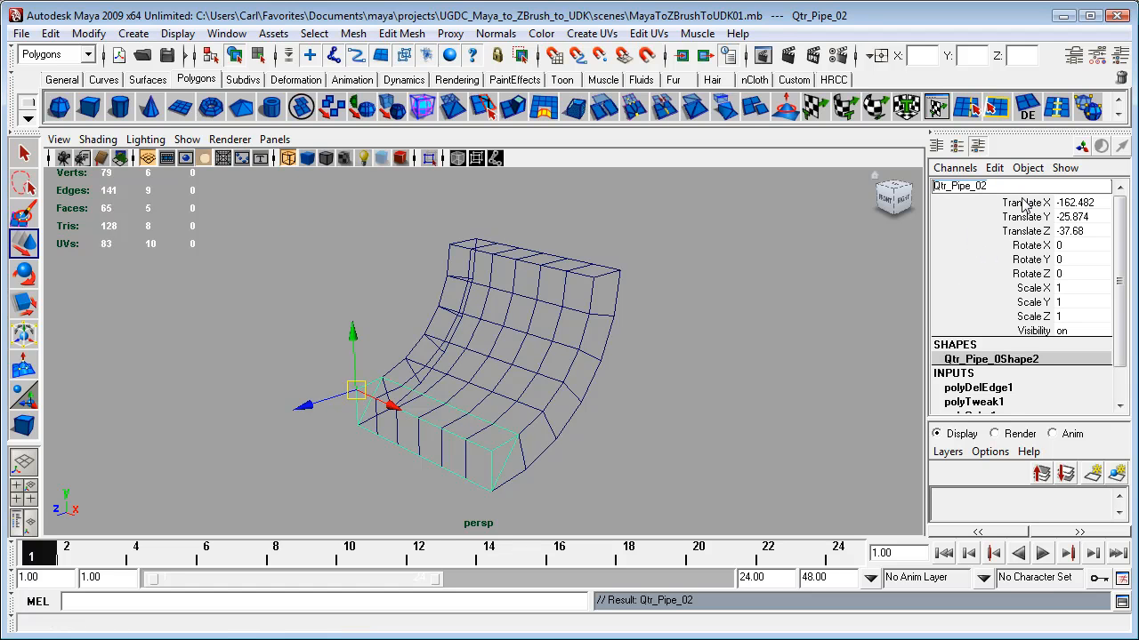
type("MCDCX_")
key("Return")
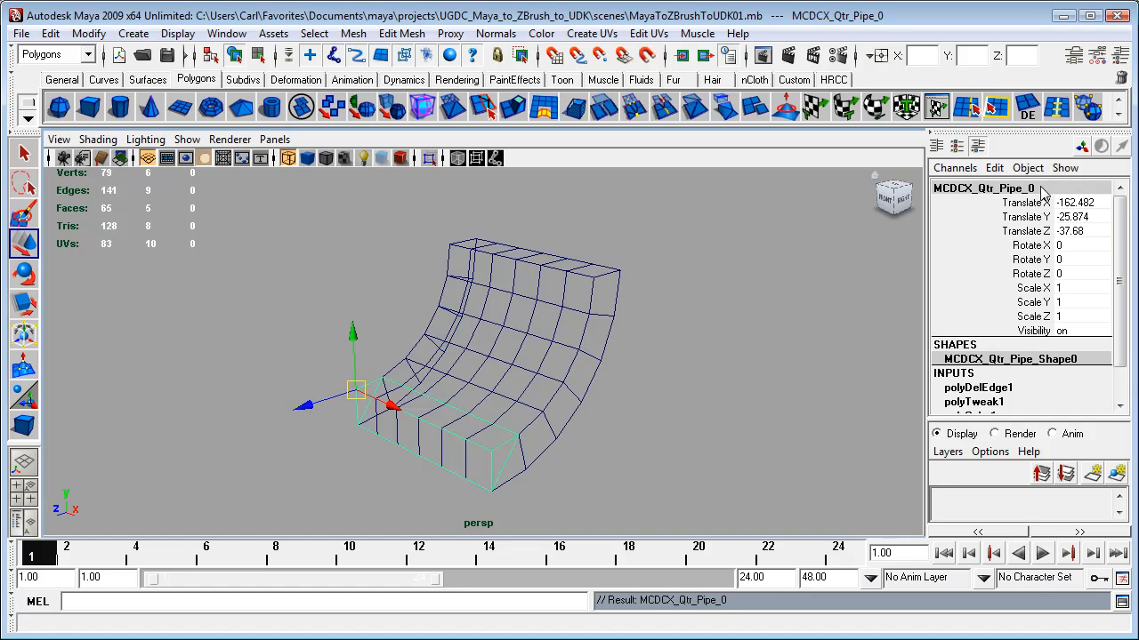
left_click(1032, 186)
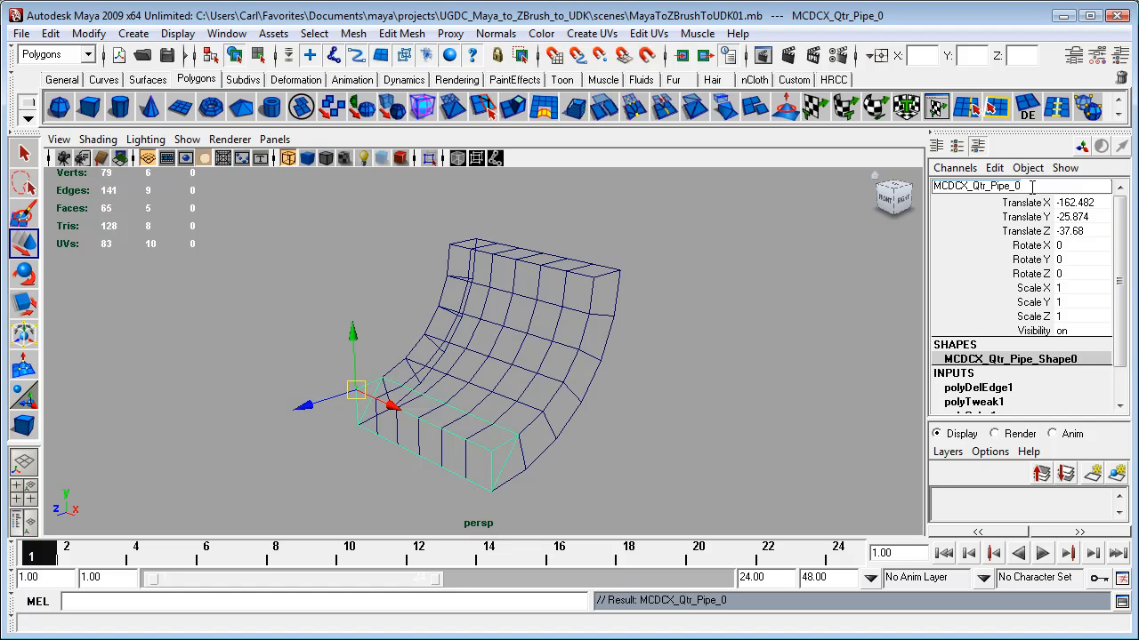
key("Return")
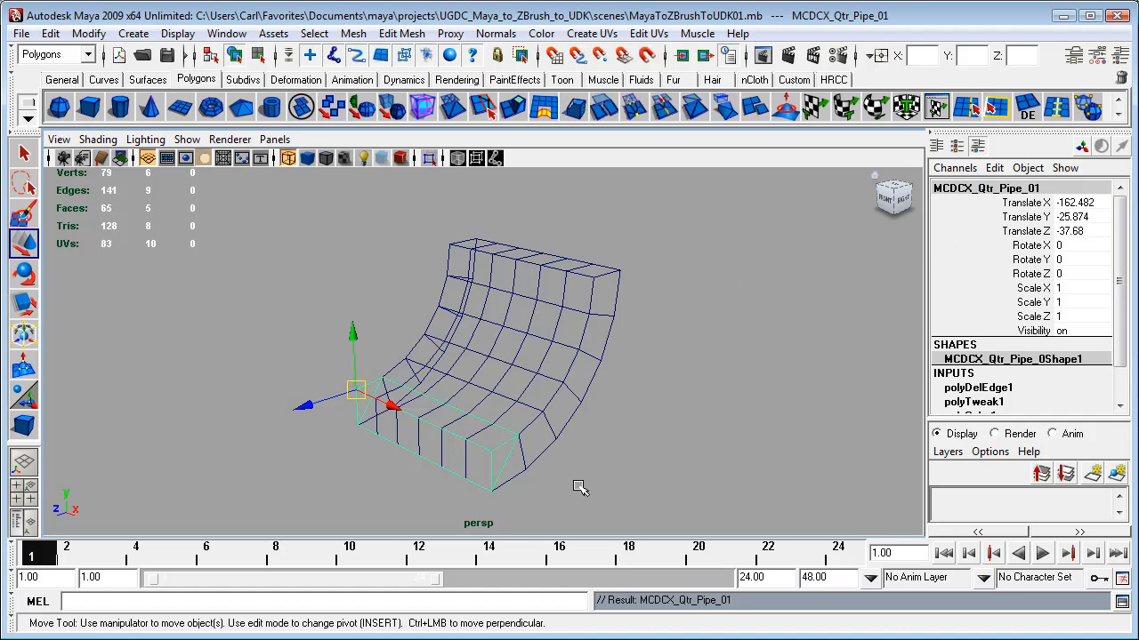
Duplicate the collision wedge five times, snapping each copy's pivot to the next cross edge up the quarter pipe's curve
left_click_drag(634, 452, 577, 436, "alt")
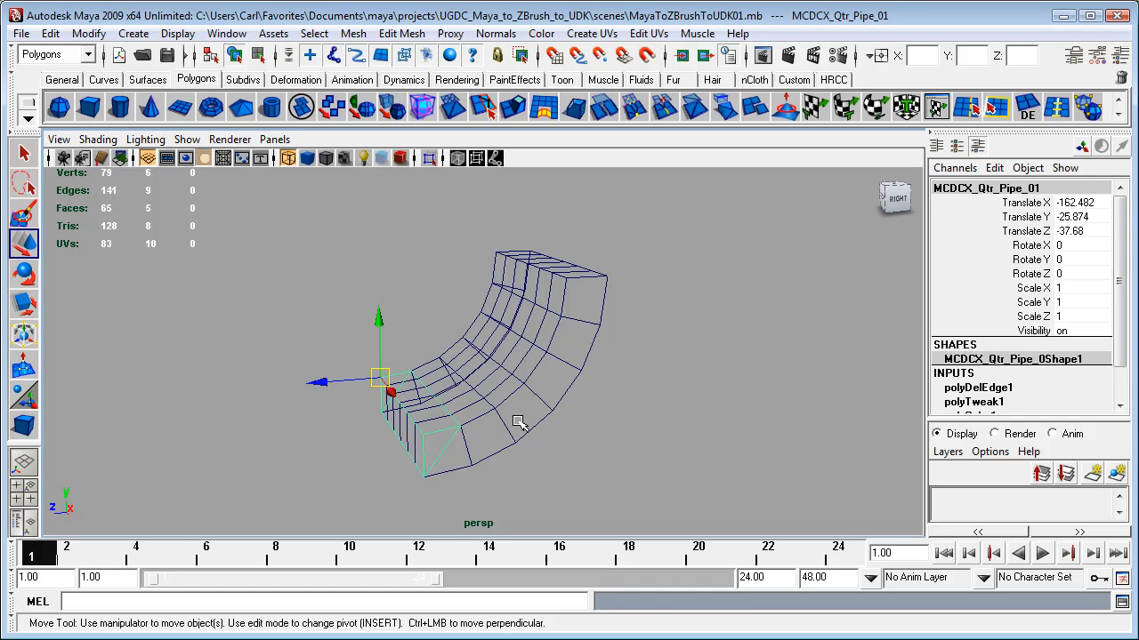
key("ctrl+d")
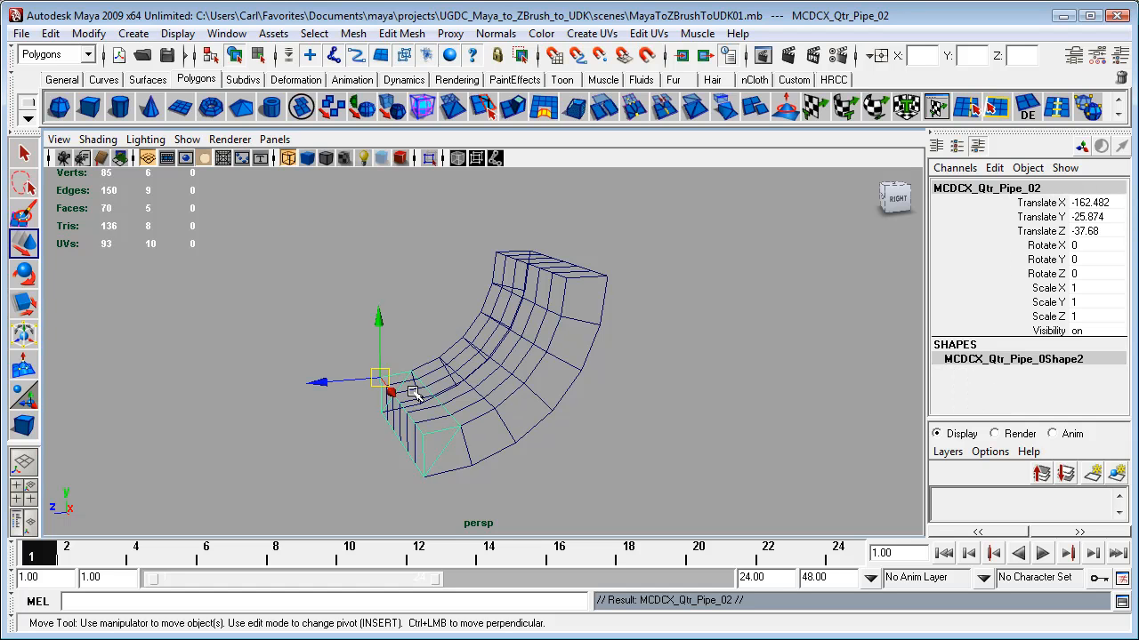
middle_click_drag(414, 374, 409, 372)
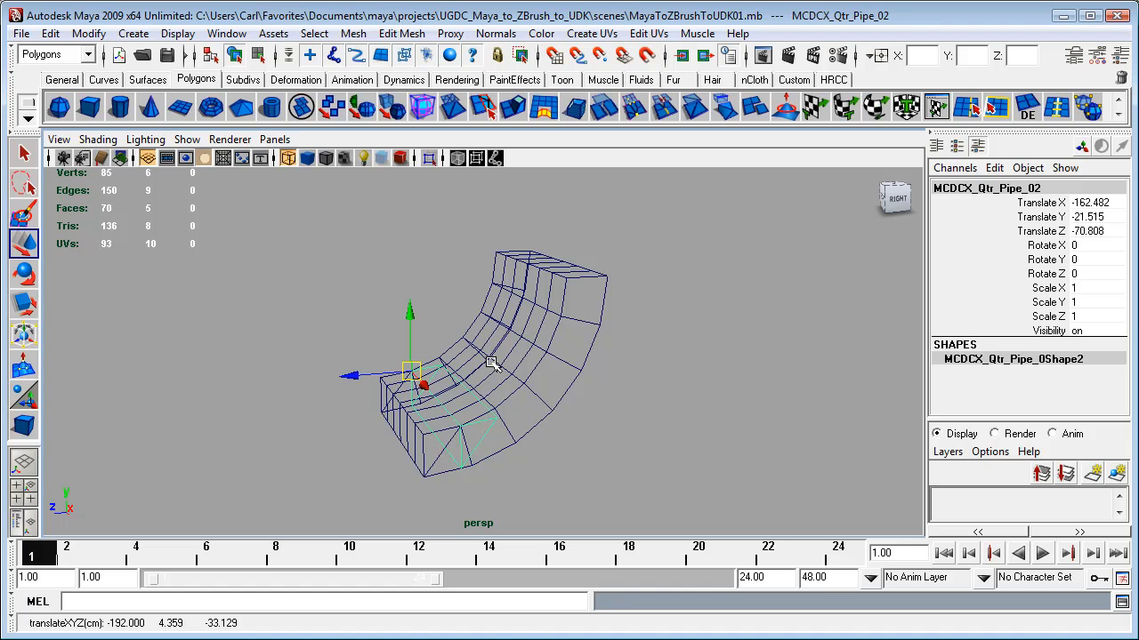
key("ctrl+d")
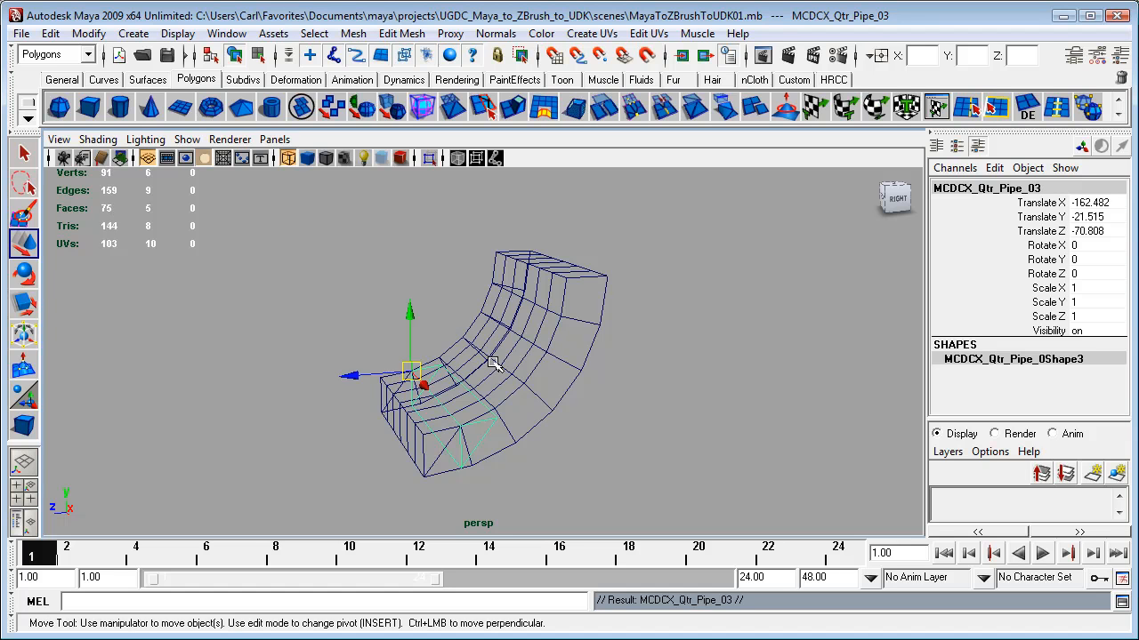
left_click_drag(411, 372, 439, 357)
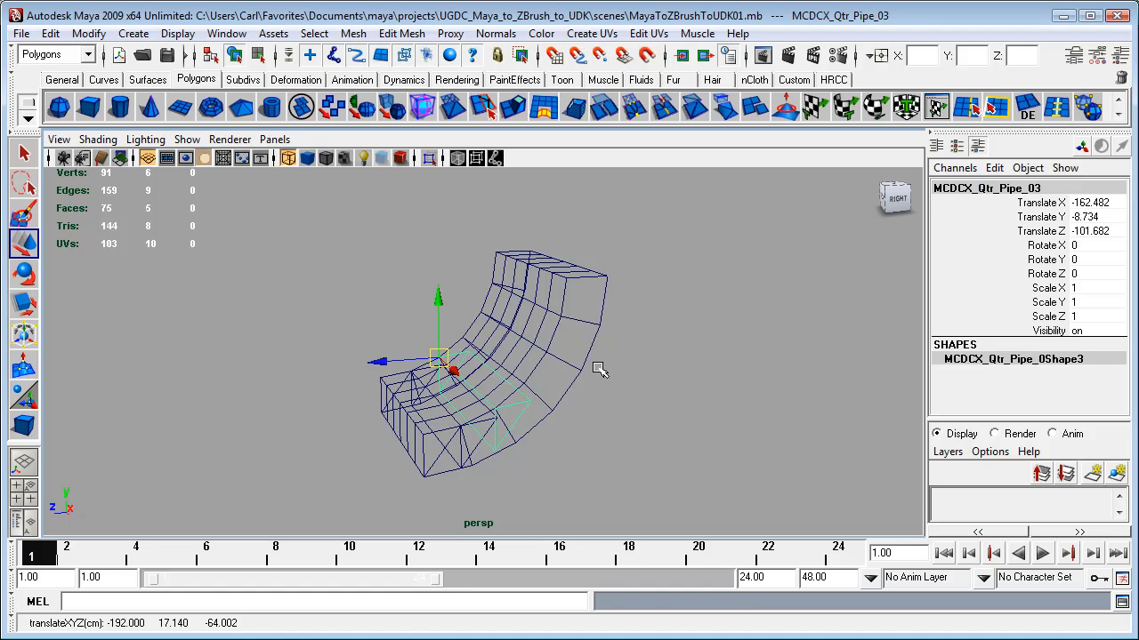
key("ctrl+d")
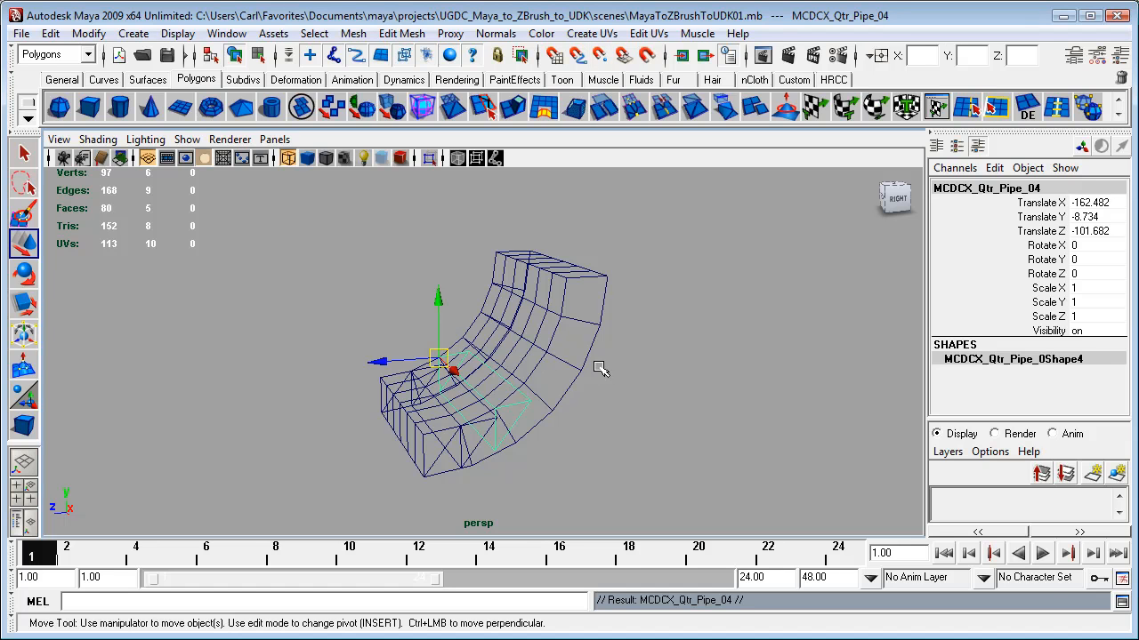
left_click_drag(466, 341, 463, 340)
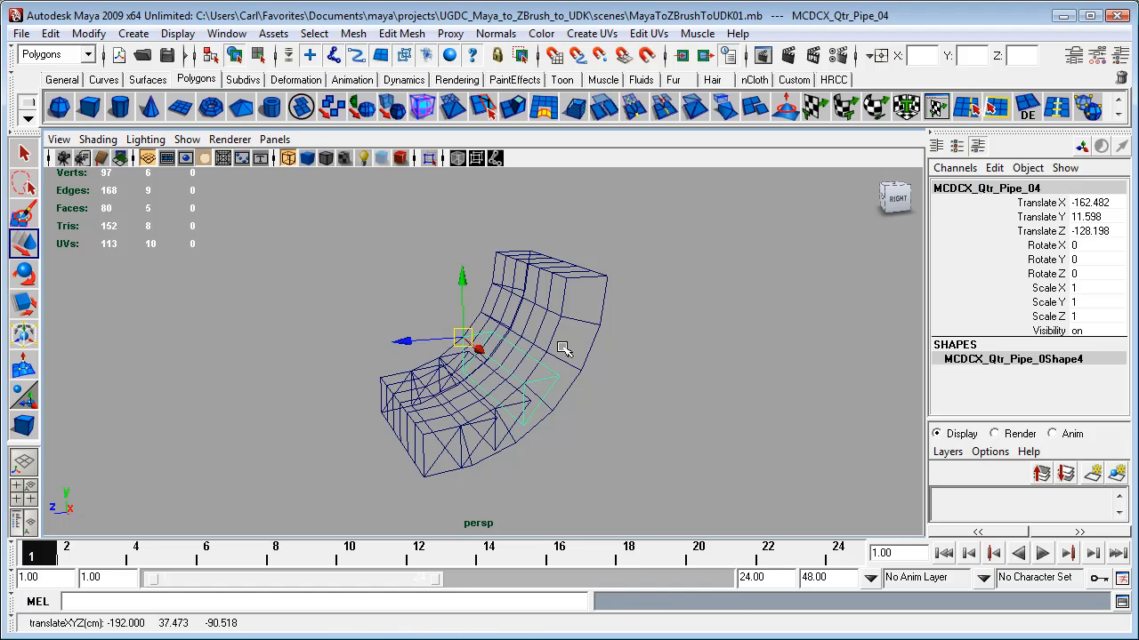
key("ctrl+d")
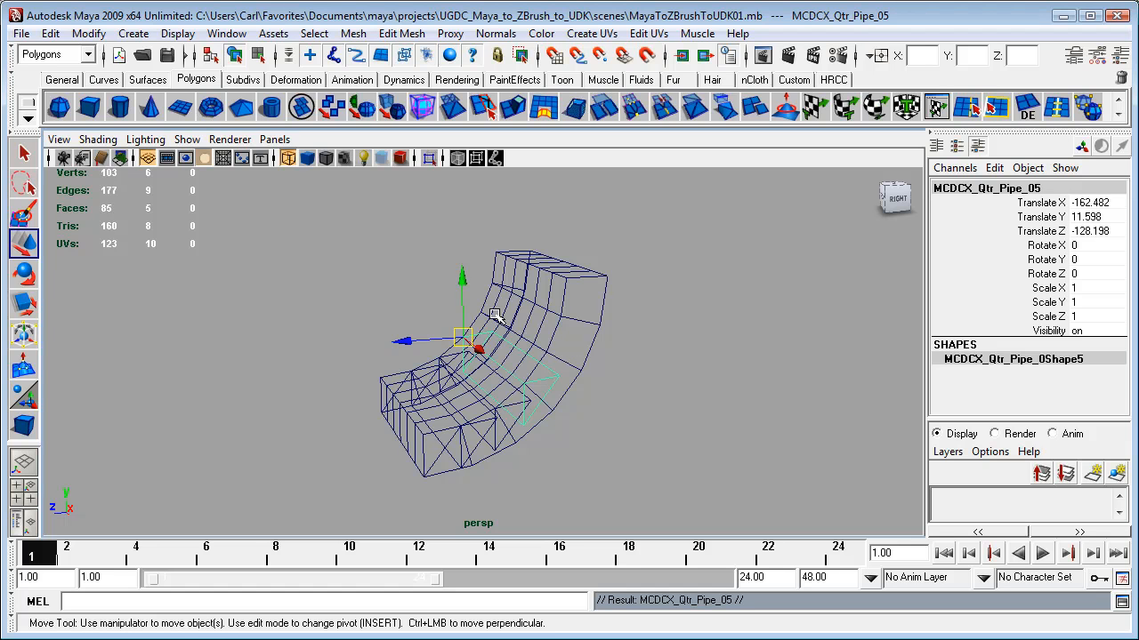
middle_click_drag(482, 313, 505, 303)
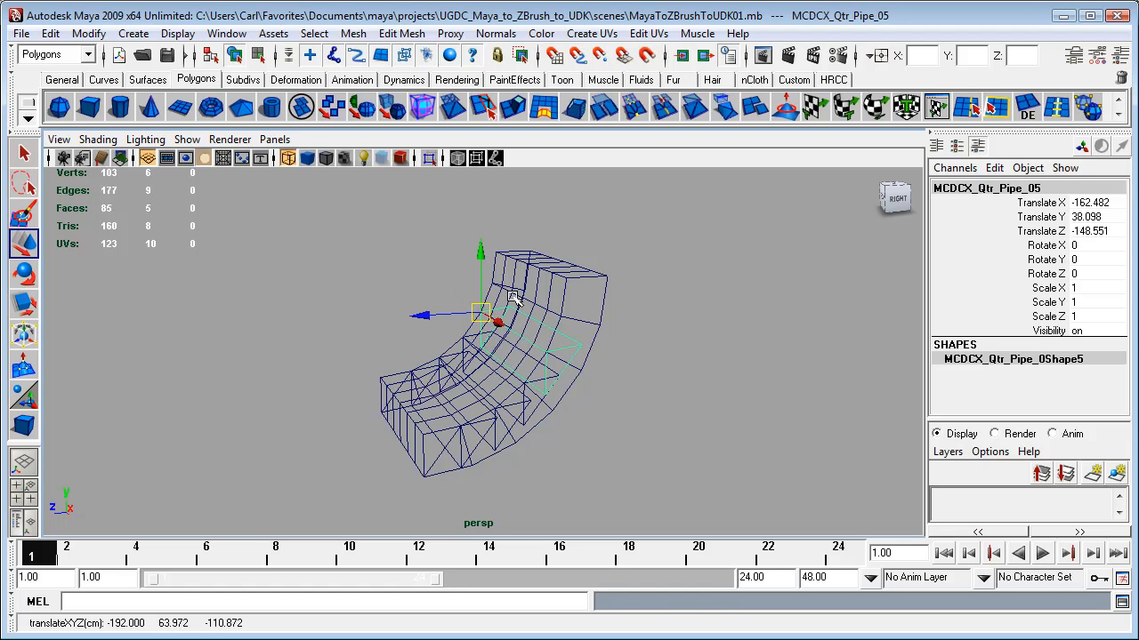
key("ctrl+d")
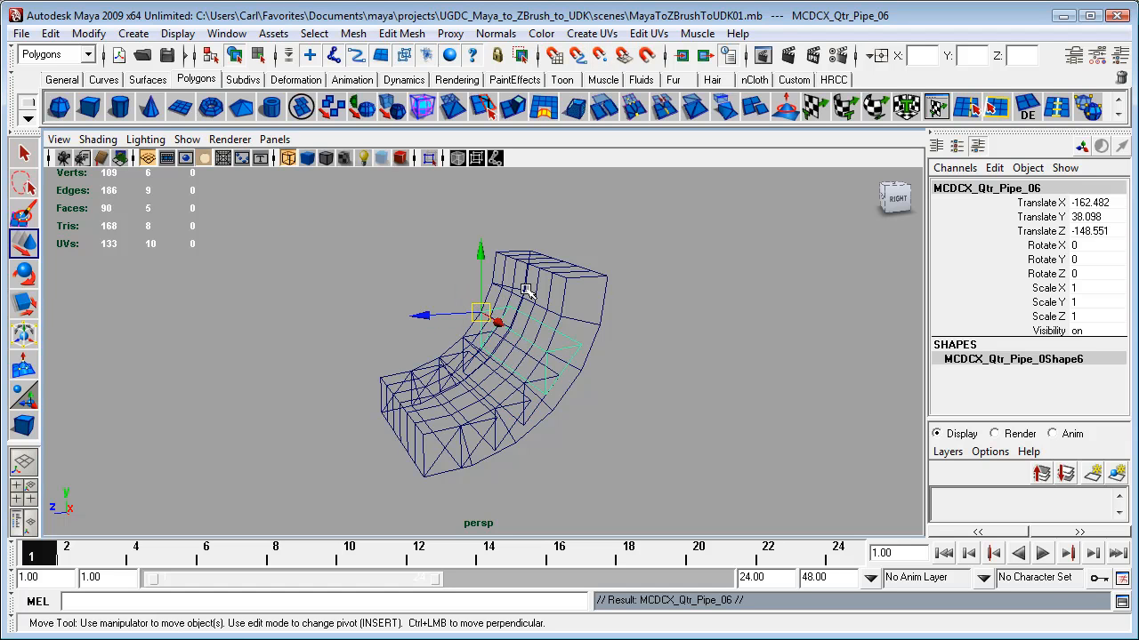
left_click_drag(481, 315, 496, 286)
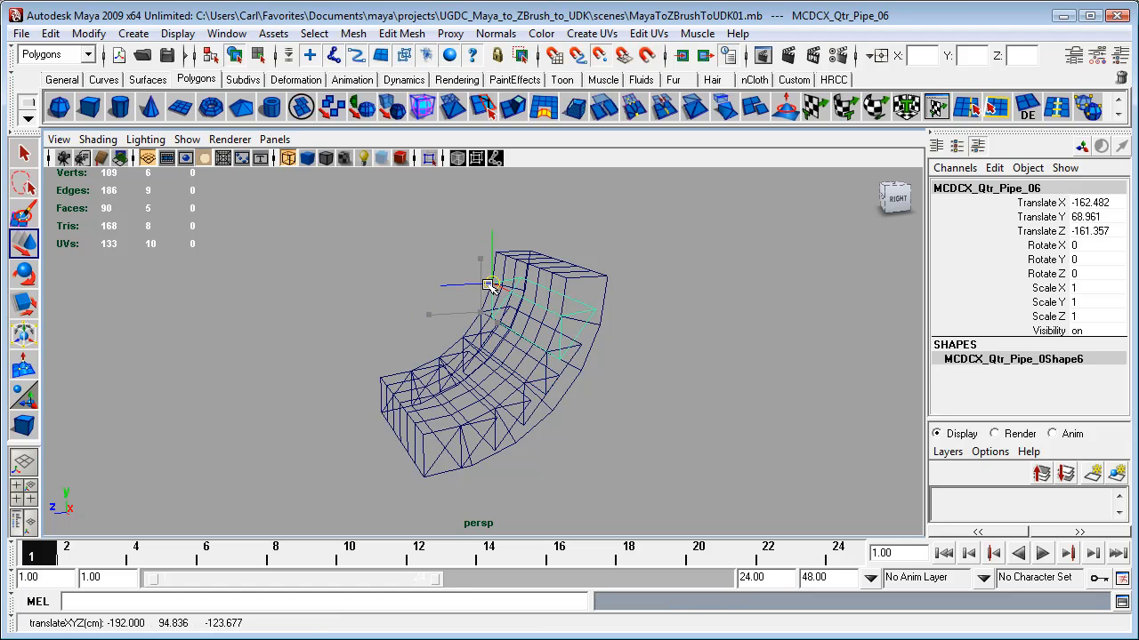
Rotate the topmost wedge copy to about 69 degrees around X to follow the quarter pipe's curve
mouse_move(588, 444)
left_mouse_down("alt")
mouse_move(516, 419)
mouse_move(592, 435)
left_mouse_up("alt")
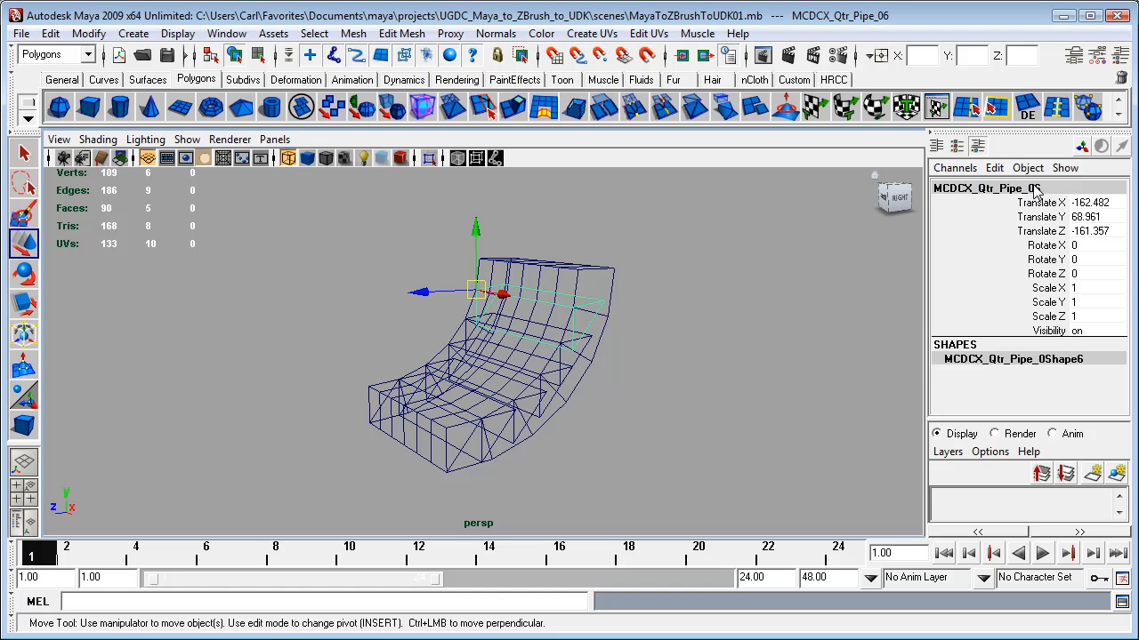
left_click_drag(637, 435, 593, 436, "alt")
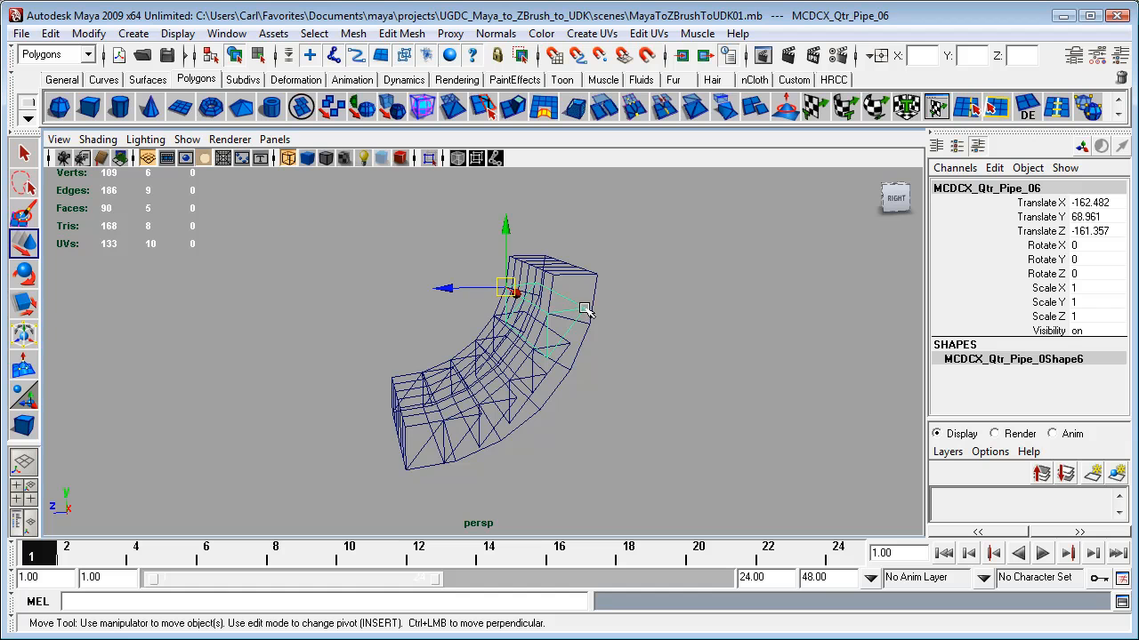
left_click_drag(612, 321, 595, 317, "alt")
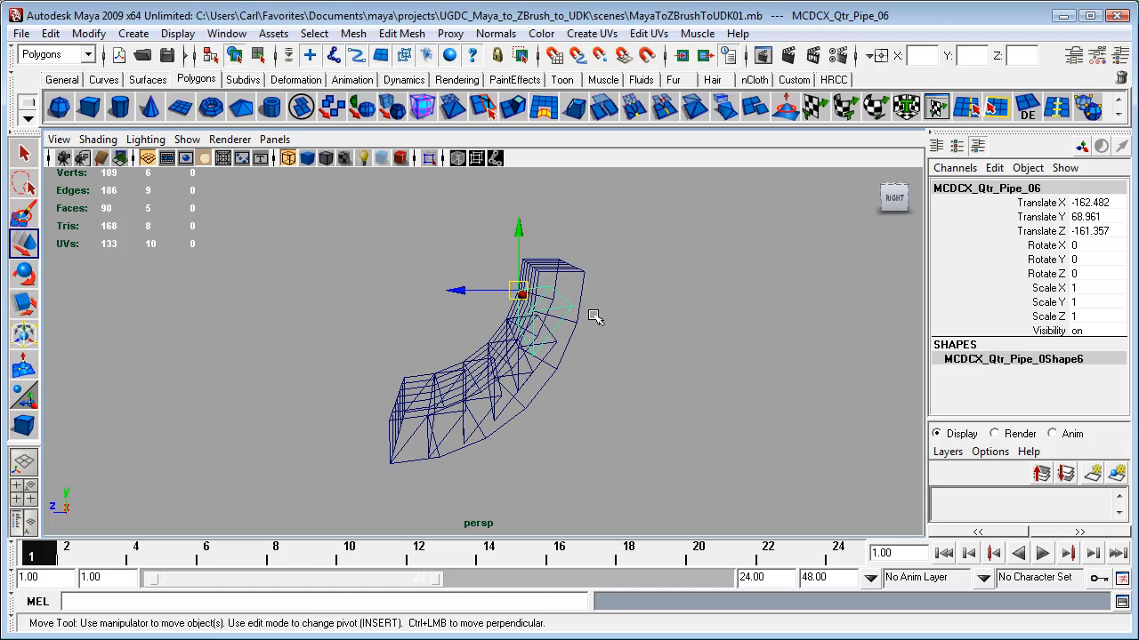
key("e")
left_click_drag(490, 219, 436, 309)
mouse_move(816, 374)
left_mouse_down("alt")
mouse_move(800, 358)
mouse_move(813, 364)
left_mouse_up("alt")
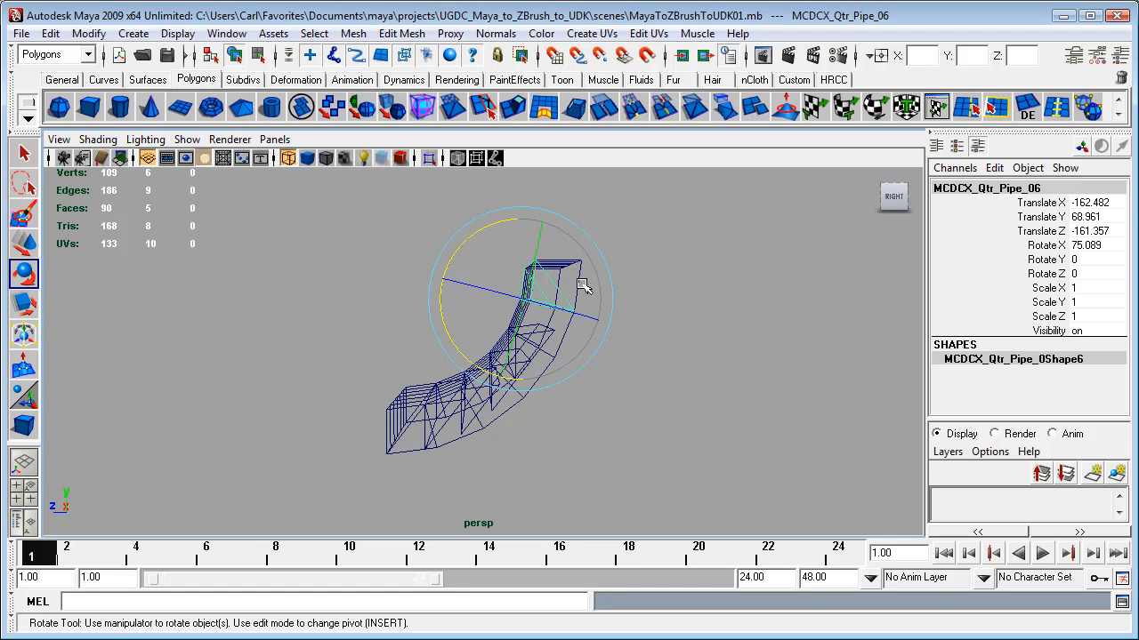
left_click_drag(472, 238, 483, 244)
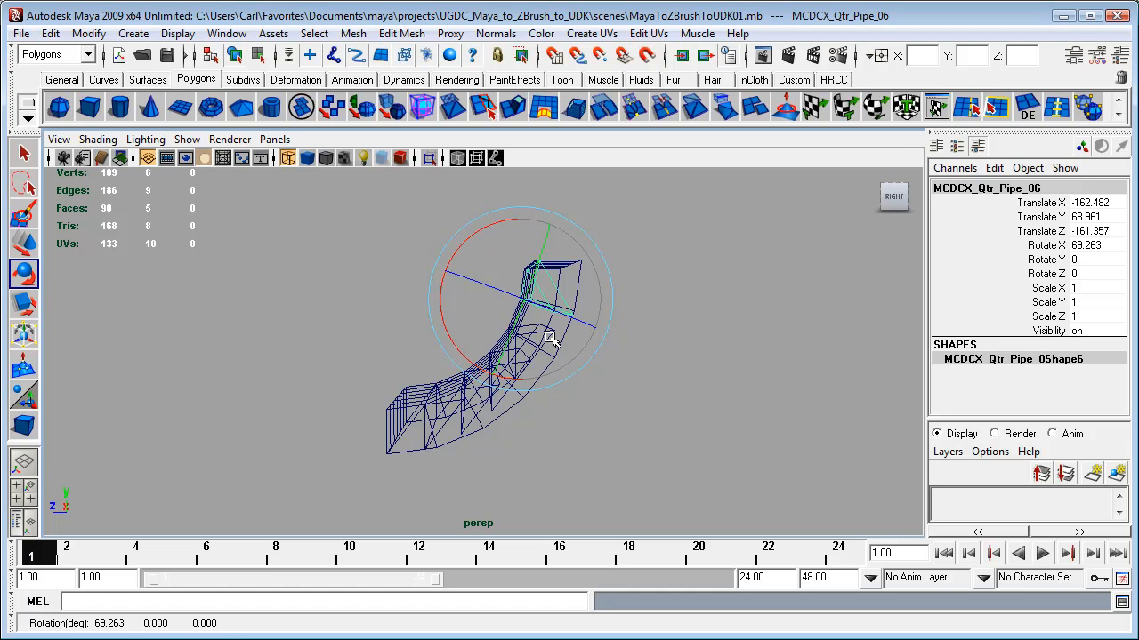
Rotate wedge MCDCX_Qtr_Pipe_05 to about 46 degrees around X and tilt MCDCX_Qtr_Pipe_04 to follow the curve
left_click(659, 360)
left_click(541, 332)
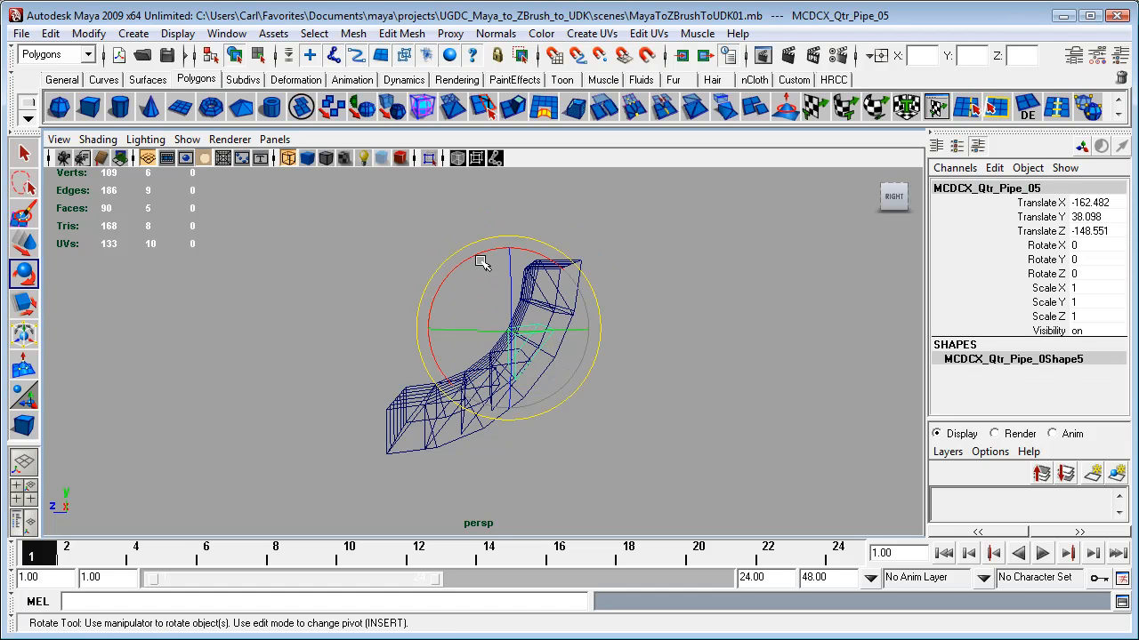
left_click_drag(476, 257, 415, 298)
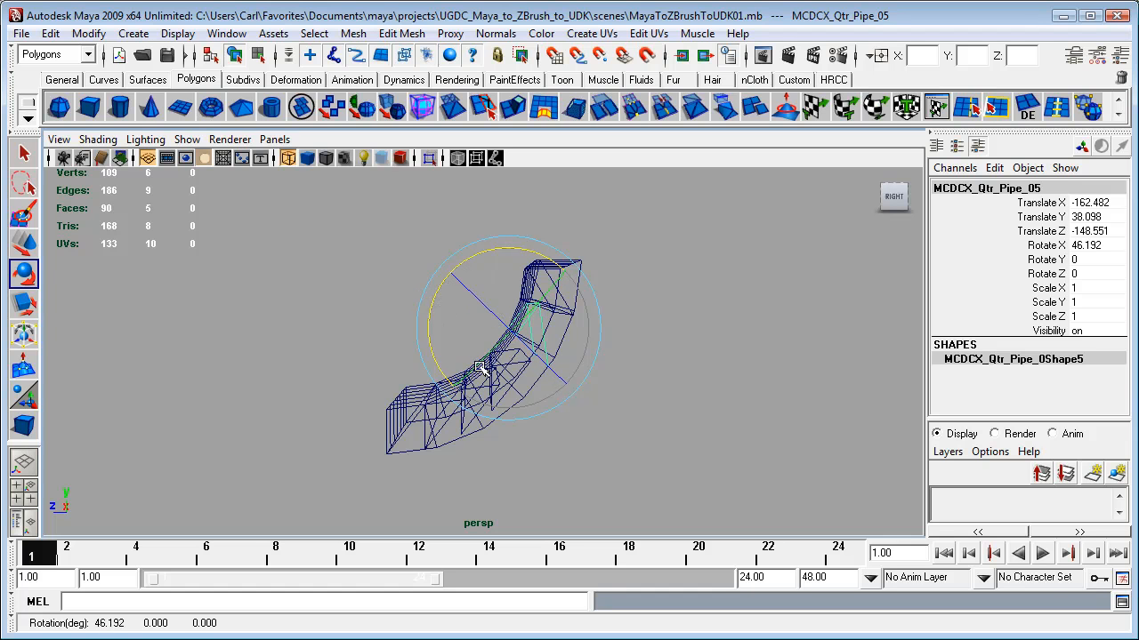
left_click(651, 439)
left_click(507, 394)
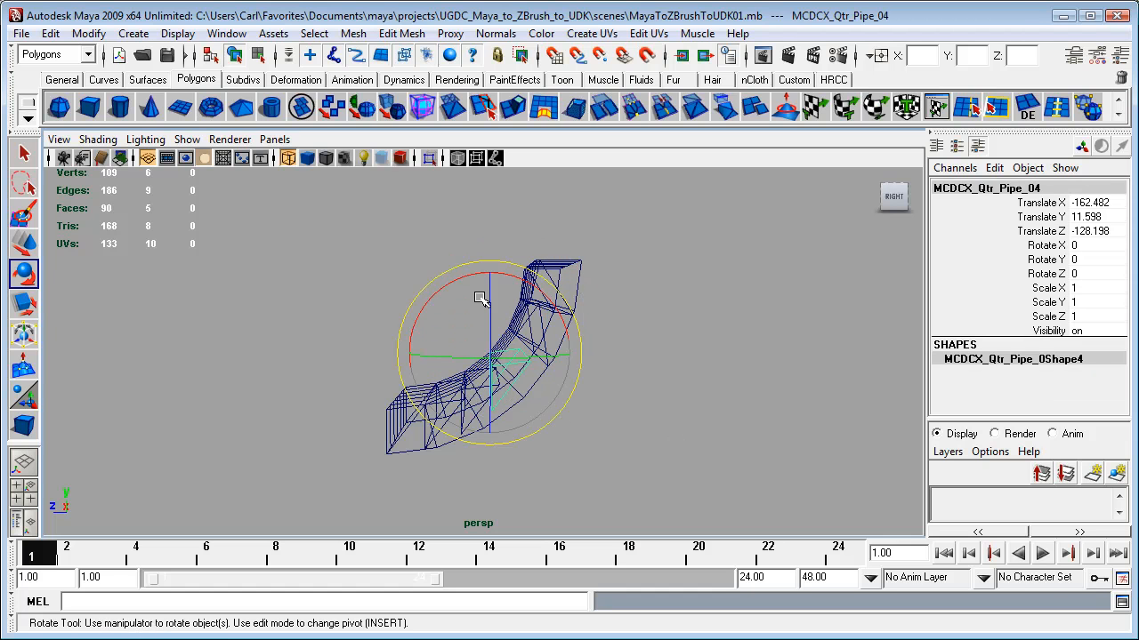
left_click_drag(464, 278, 426, 318)
Rotate wedge MCDCX_Qtr_Pipe_03 to about 21 degrees and MCDCX_Qtr_Pipe_02 to about 10 degrees around X
left_click(554, 471)
left_click(474, 425)
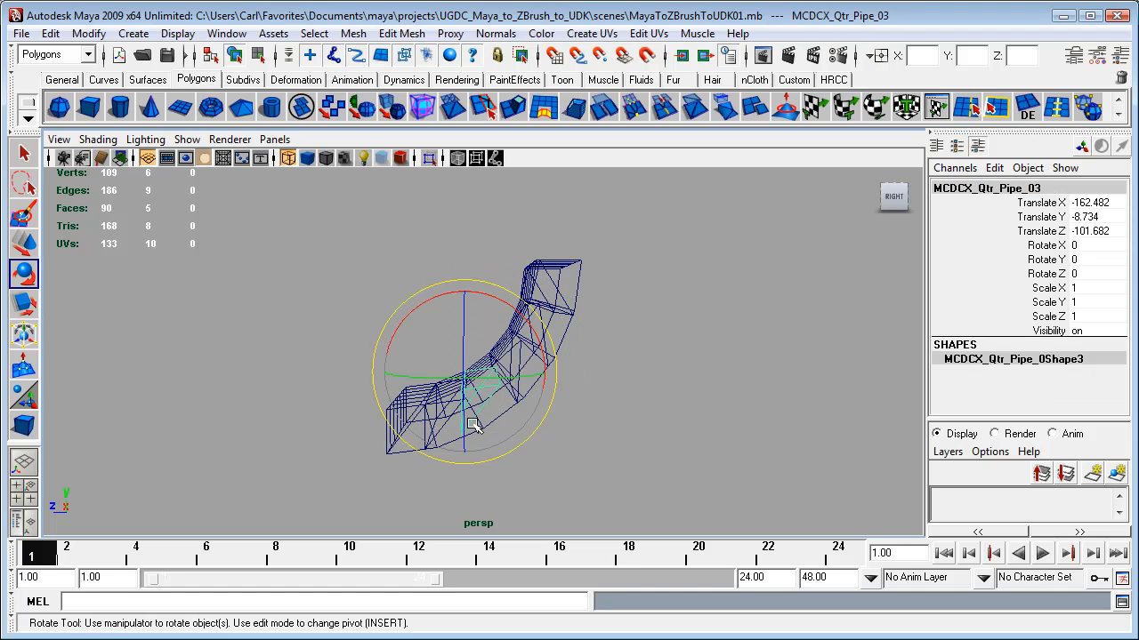
left_click_drag(447, 296, 432, 324)
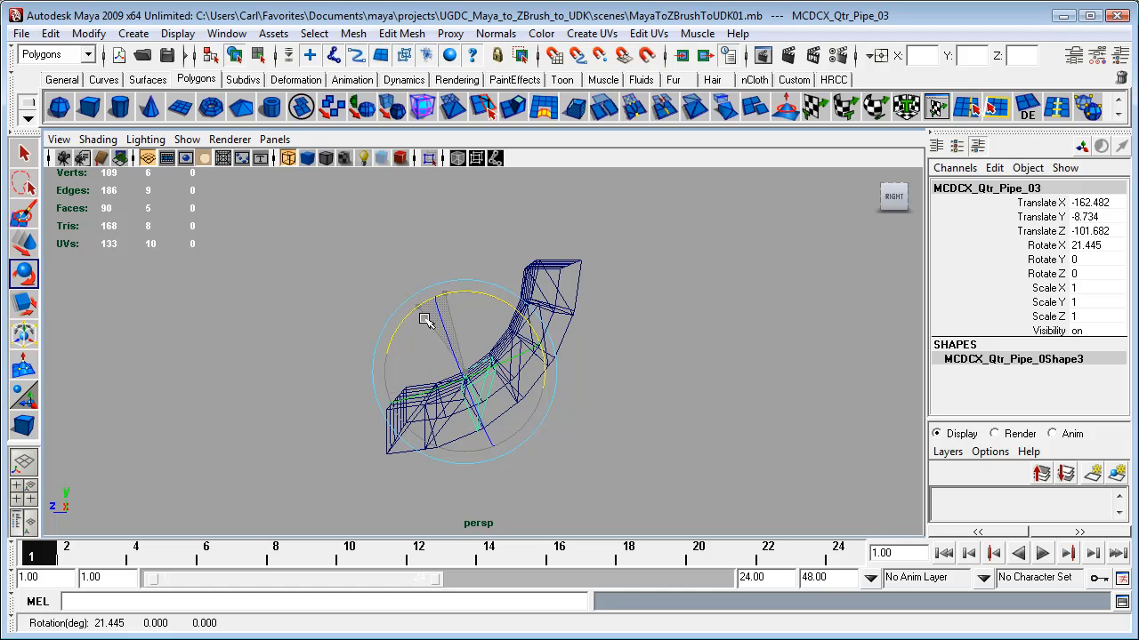
left_click(537, 483)
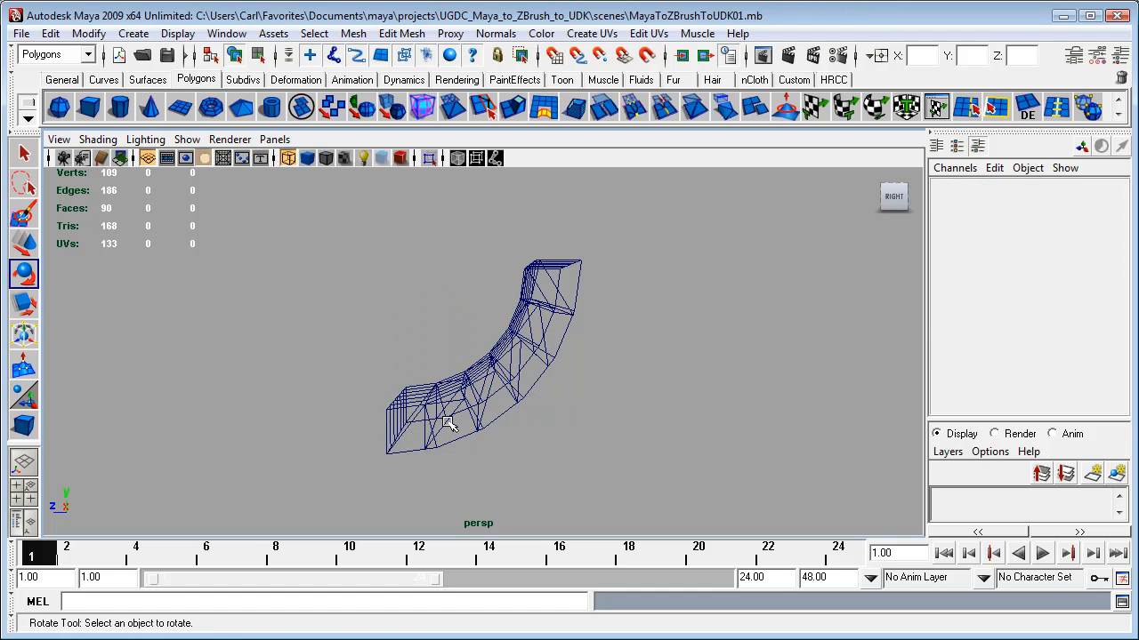
left_click(450, 425)
left_click_drag(419, 317, 396, 317)
Switch to component editing and snap the upper front edge of wedge MCDCX_Qtr_Pipe_02 onto the quarter pipe's matching cross edge
left_click_drag(529, 448, 617, 474, "alt")
scroll(592, 451, "up", 3)
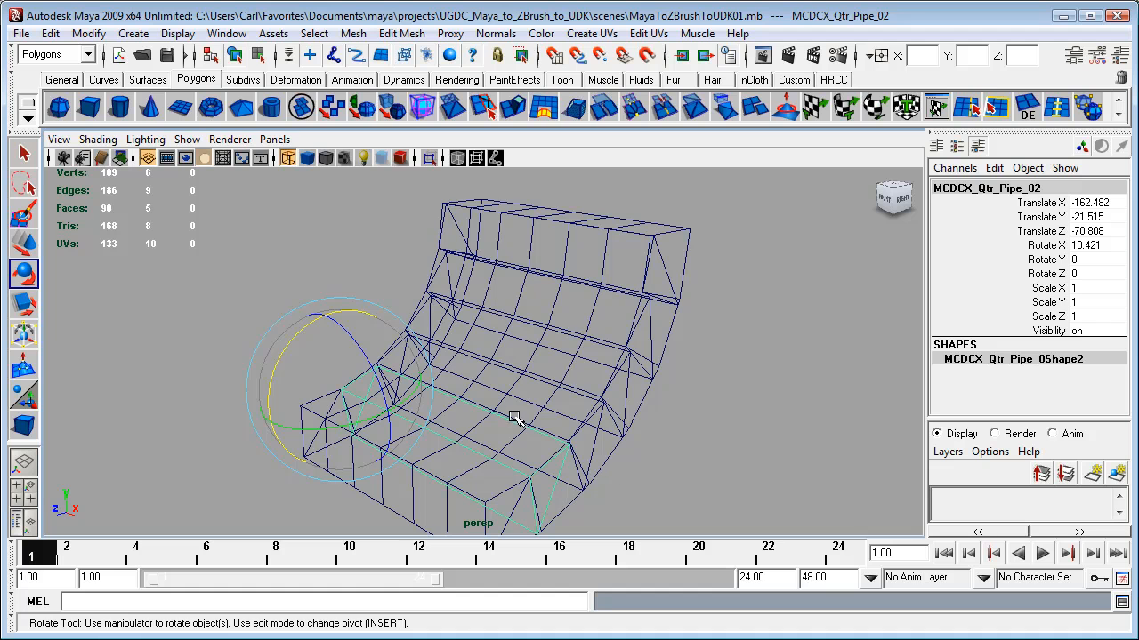
left_click(259, 55)
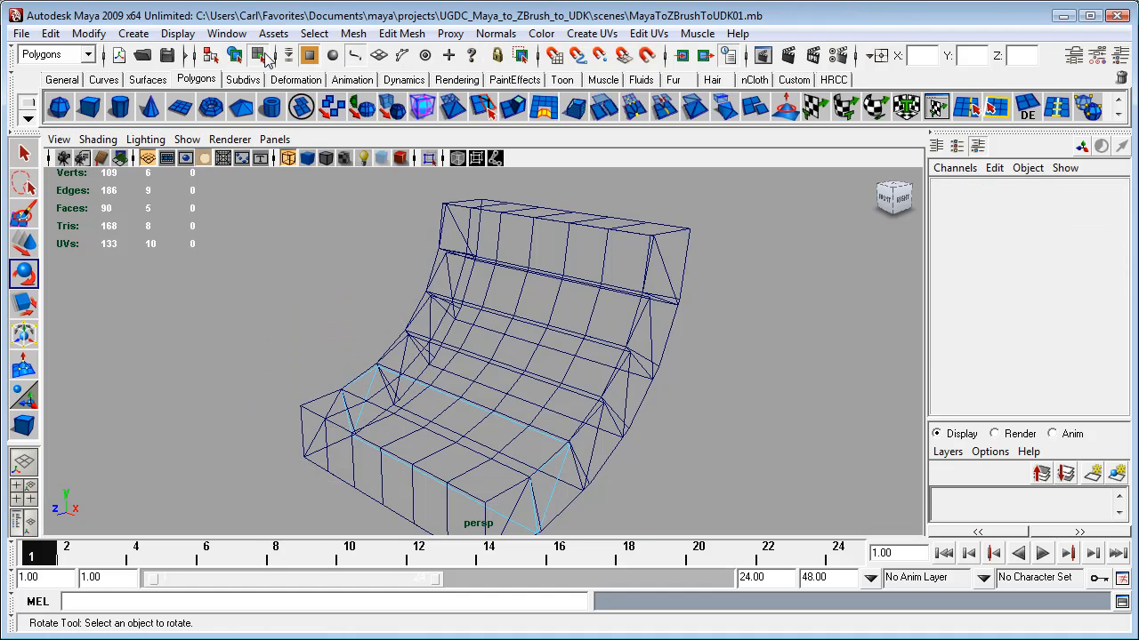
left_click(523, 423)
key("w")
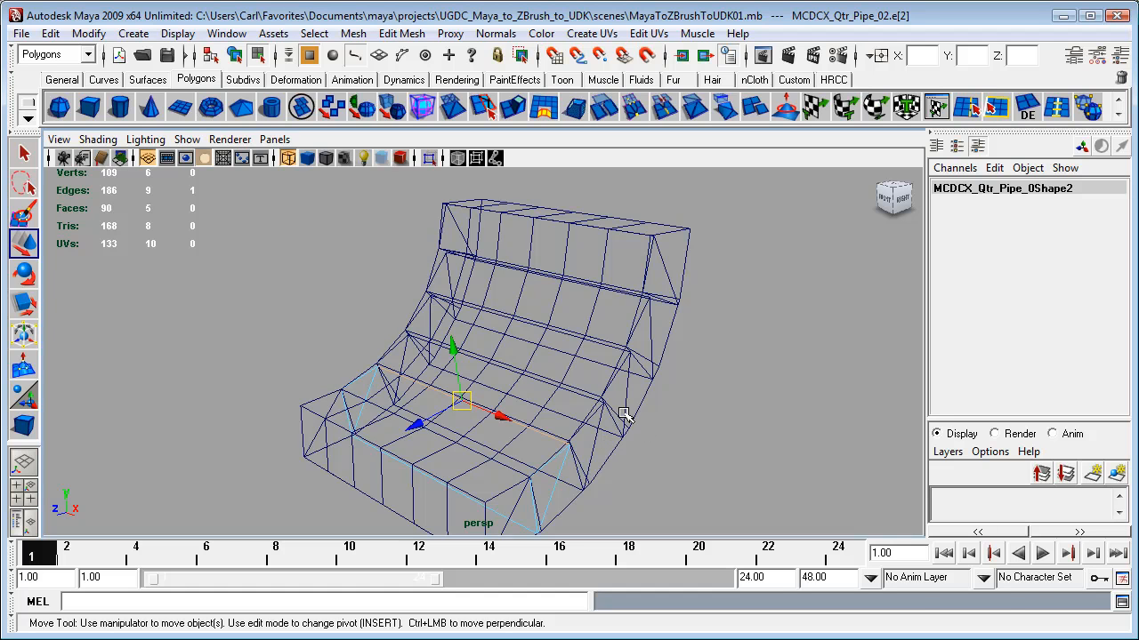
left_click_drag(463, 399, 462, 399)
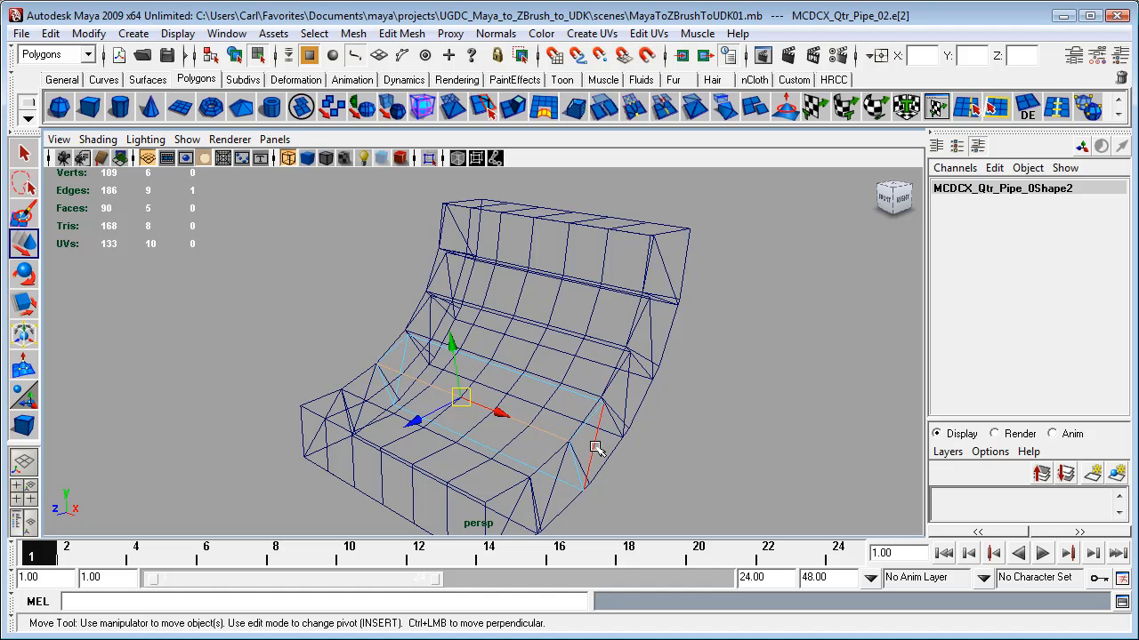
Snap the upper front edges of wedges MCDCX_Qtr_Pipe_03 and MCDCX_Qtr_Pipe_04 onto the quarter pipe's matching cross edges
left_click(529, 380)
left_click_drag(509, 368, 483, 355)
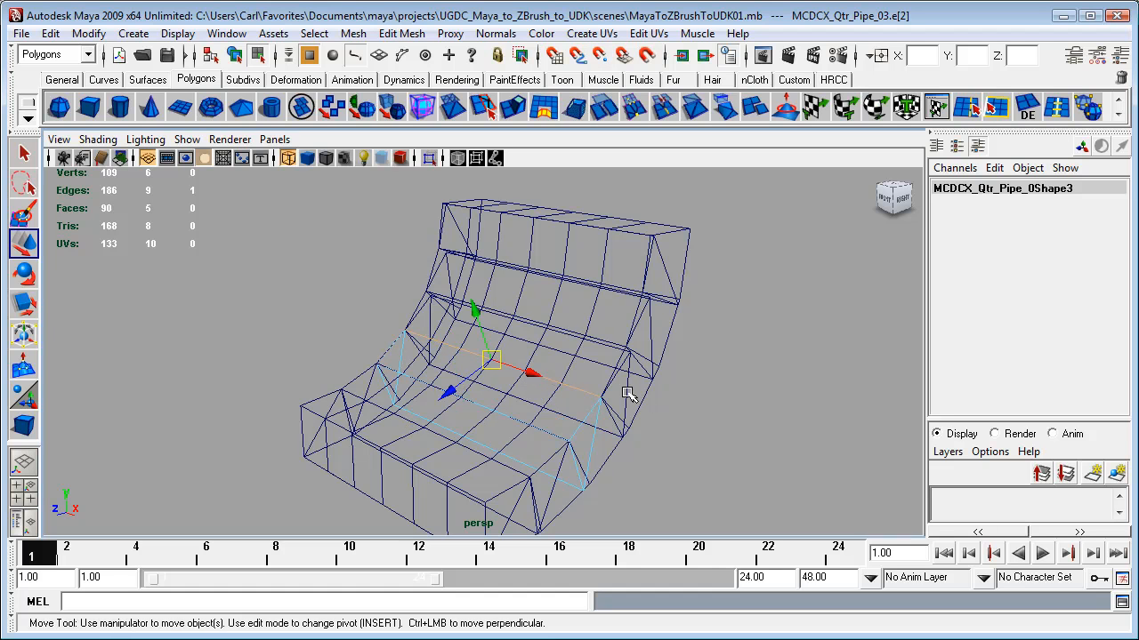
left_click(529, 330)
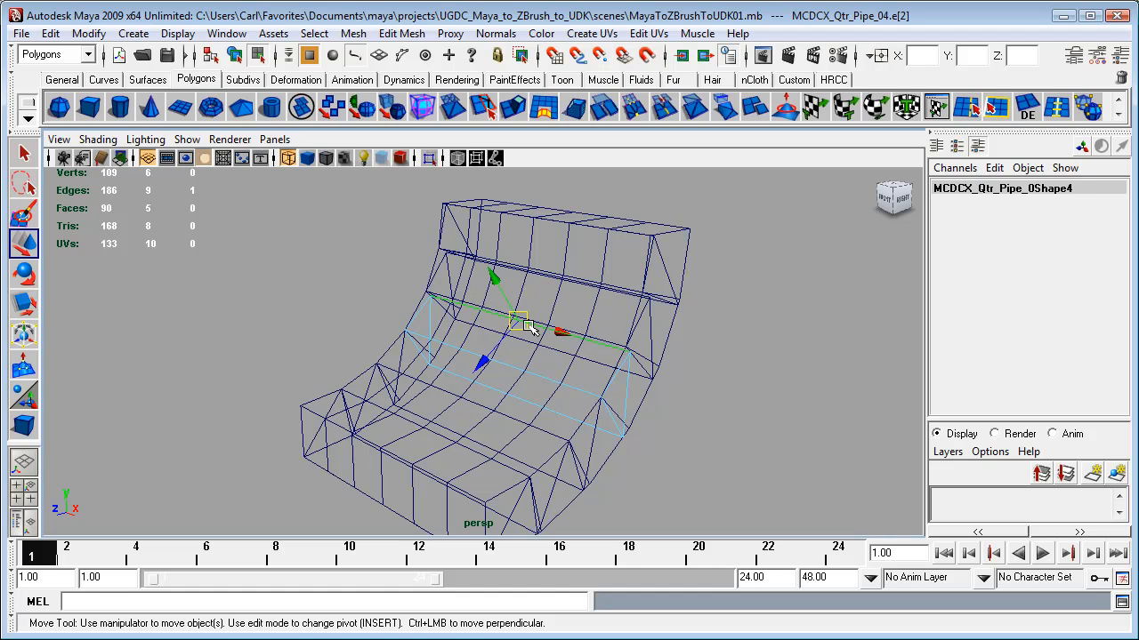
left_click_drag(521, 321, 632, 322)
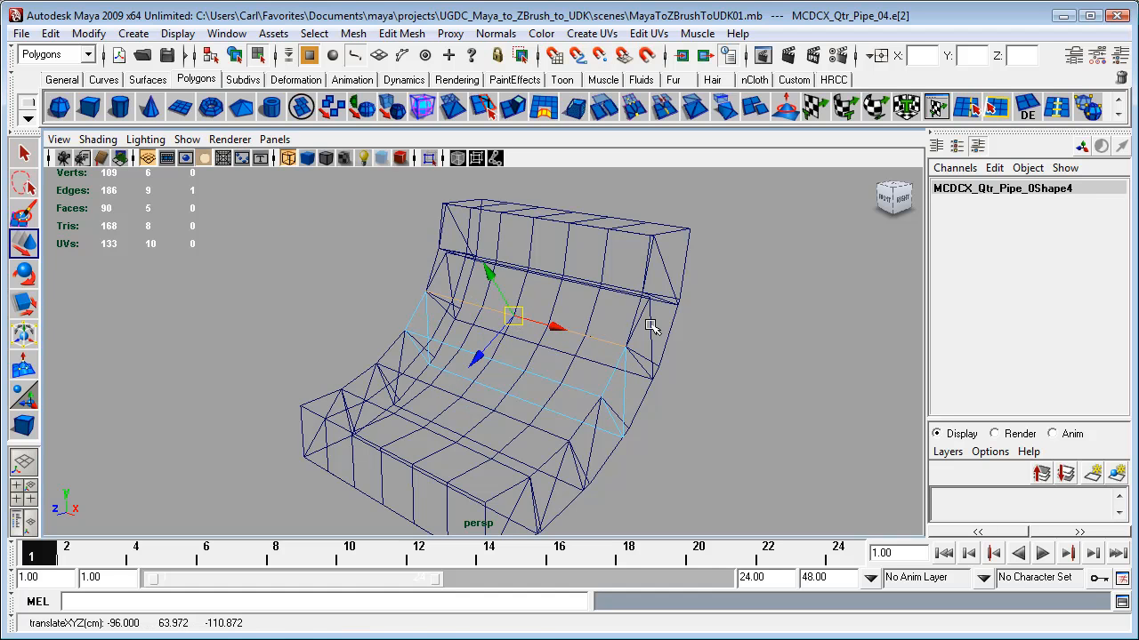
Snap the upper front edge of wedge MCDCX_Qtr_Pipe_05 up to the quarter pipe's top front edge
left_click(537, 272)
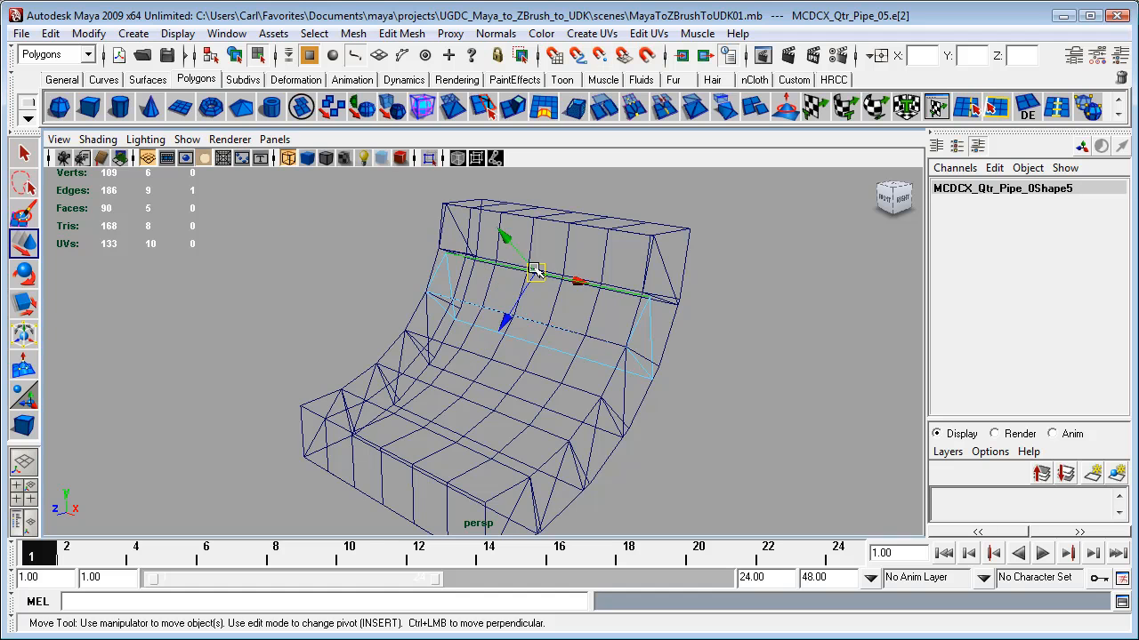
left_click_drag(533, 271, 666, 261)
left_click_drag(528, 267, 529, 222)
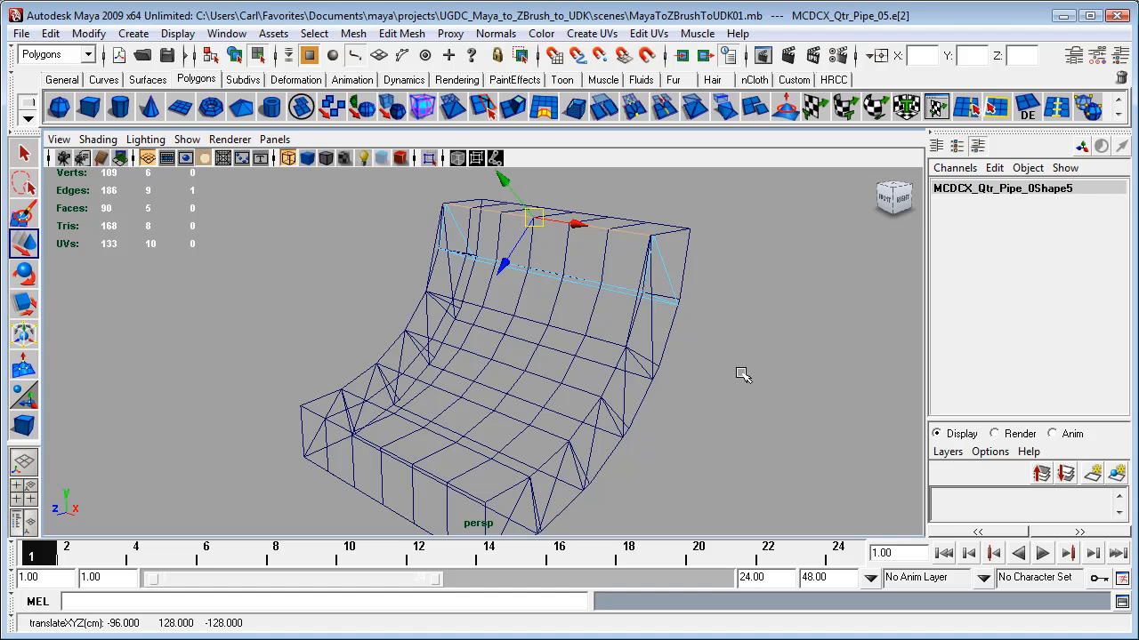
Move the outer back edge of wedge MCDCX_Qtr_Pipe_05 to about Y 49 and Z -152
left_click_drag(752, 358, 699, 373, "alt")
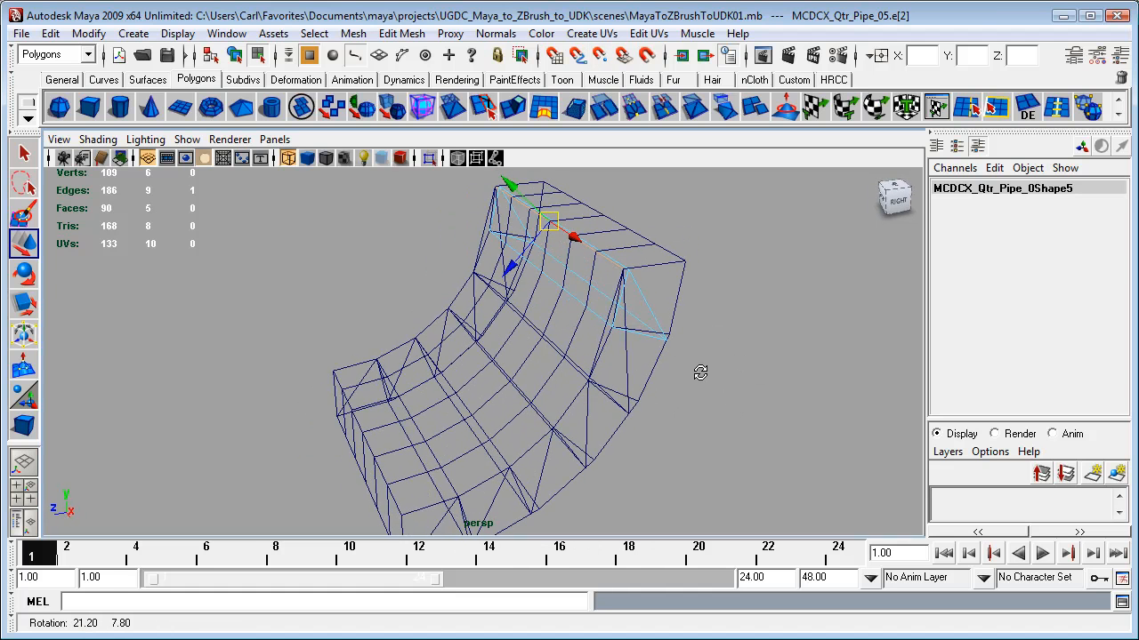
left_click(599, 290)
mouse_move(765, 279)
left_mouse_down("alt")
mouse_move(737, 285)
mouse_move(755, 292)
left_mouse_up("alt")
key("v")
middle_click_drag(606, 221, 617, 223)
left_click_drag(711, 431, 678, 383, "alt")
left_click(565, 354)
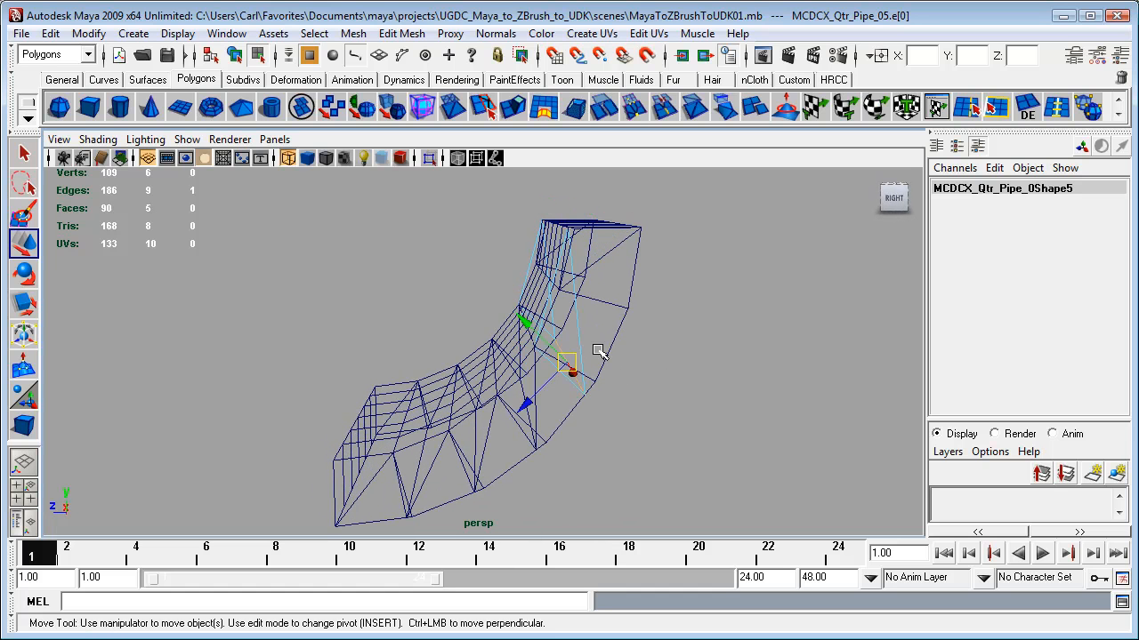
left_click_drag(699, 478, 751, 468, "alt")
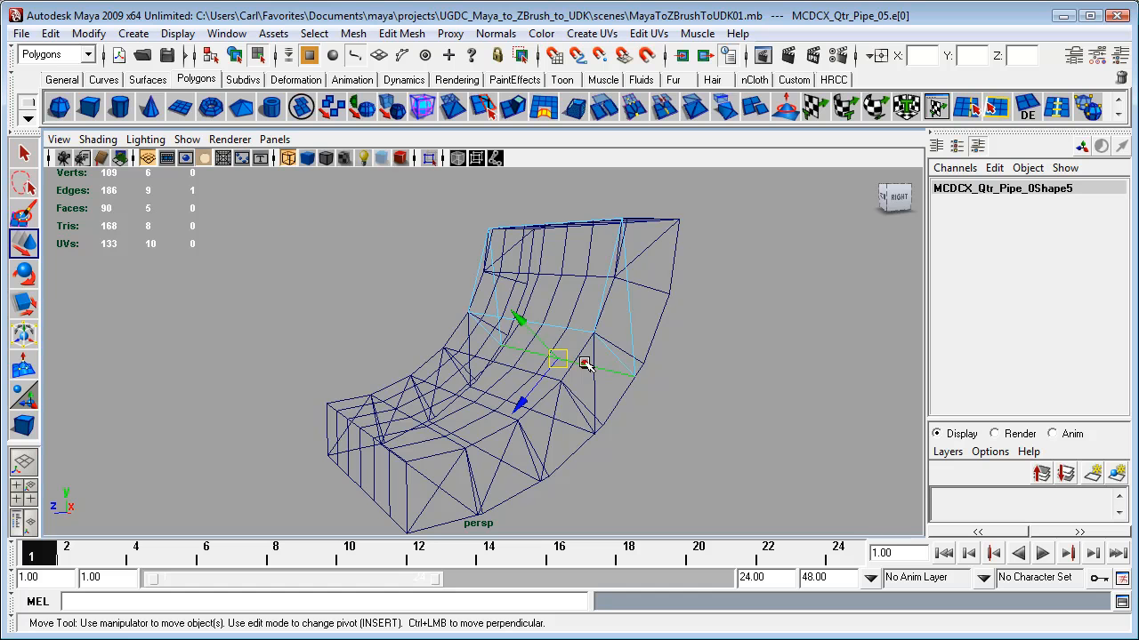
left_click(581, 361)
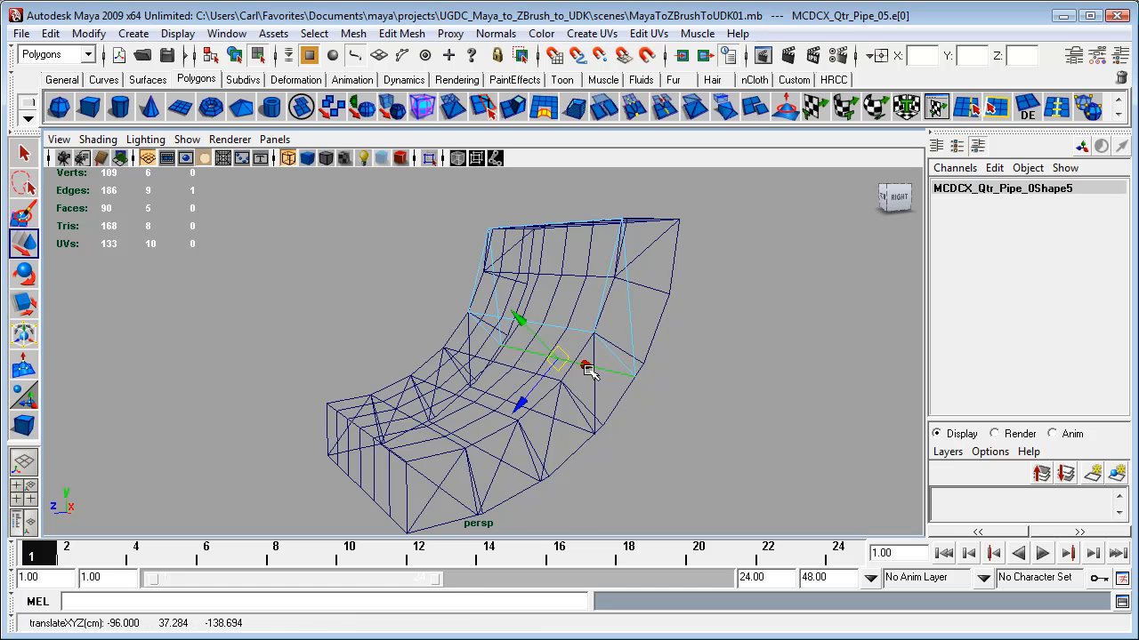
left_click_drag(673, 421, 681, 398, "alt")
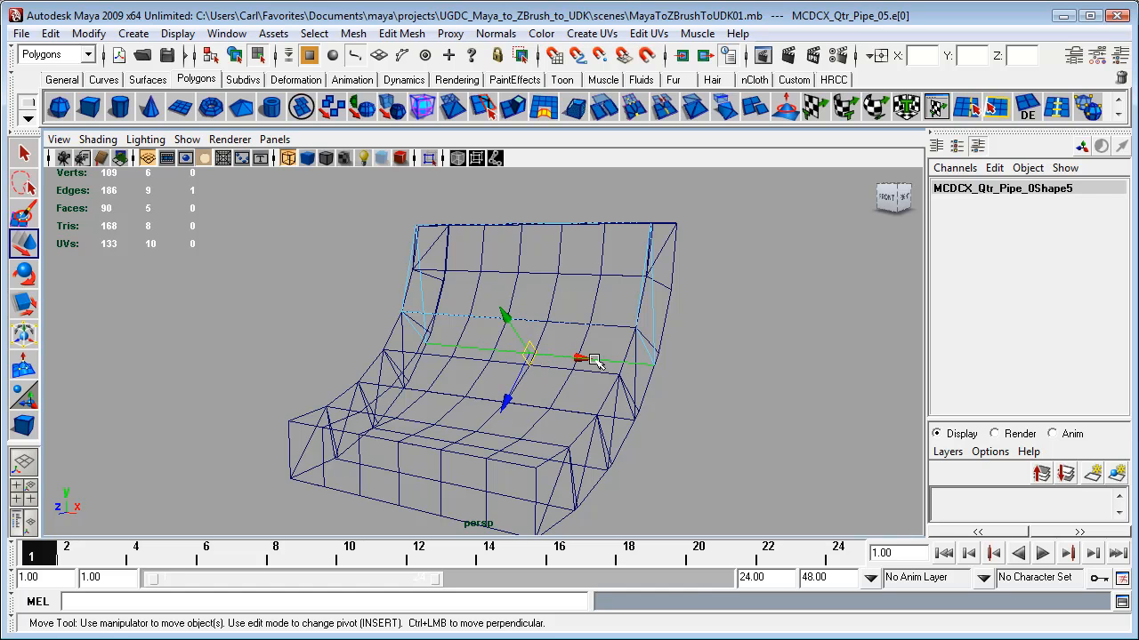
left_click_drag(779, 409, 682, 404, "alt")
left_click_drag(561, 362, 582, 343)
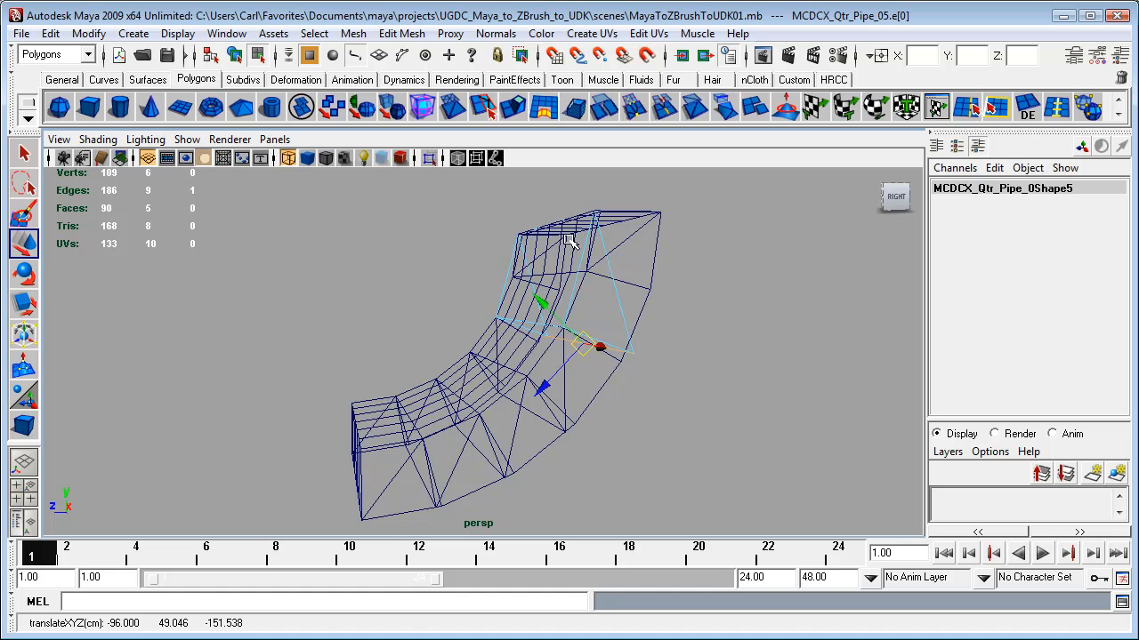
Snap wedge MCDCX_Qtr_Pipe_05's upper front edge down to its matching cross edge and raise its outer back edge to about Y 67
left_click_drag(706, 294, 722, 318, "alt")
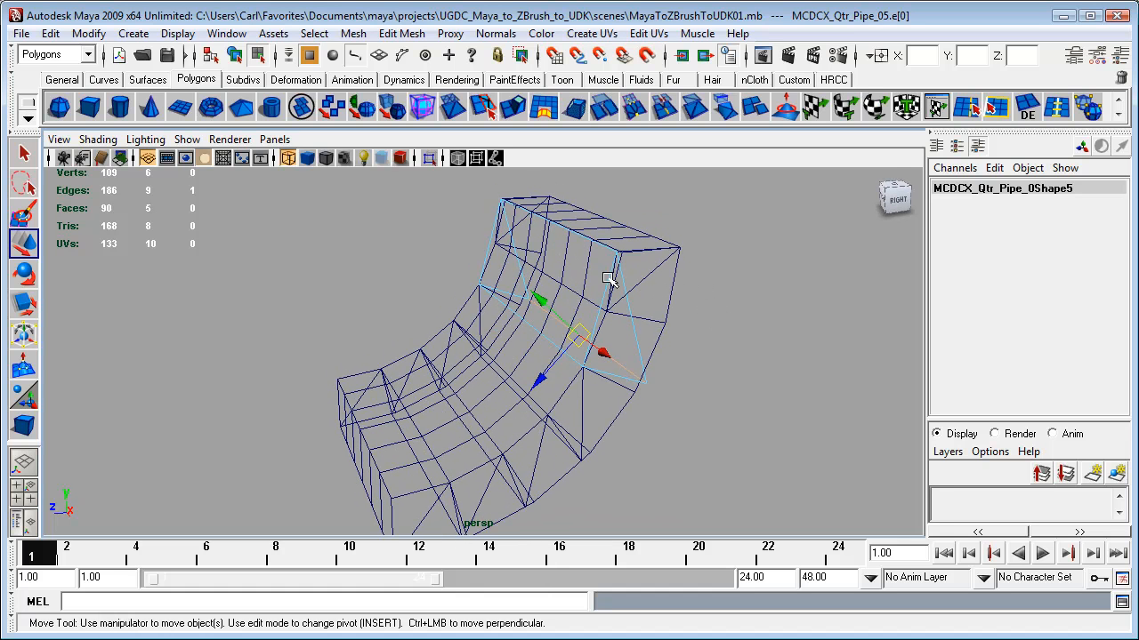
left_click(603, 250)
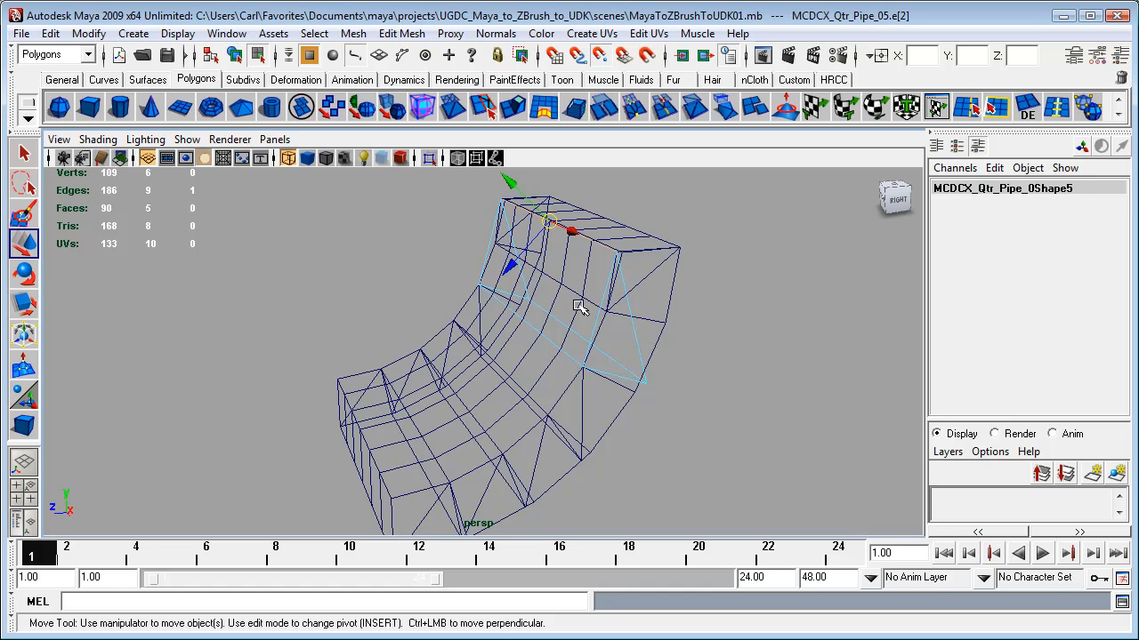
left_click_drag(550, 283, 625, 370)
left_click(627, 369)
left_click_drag(738, 381, 719, 369, "alt")
left_click_drag(583, 344, 584, 312)
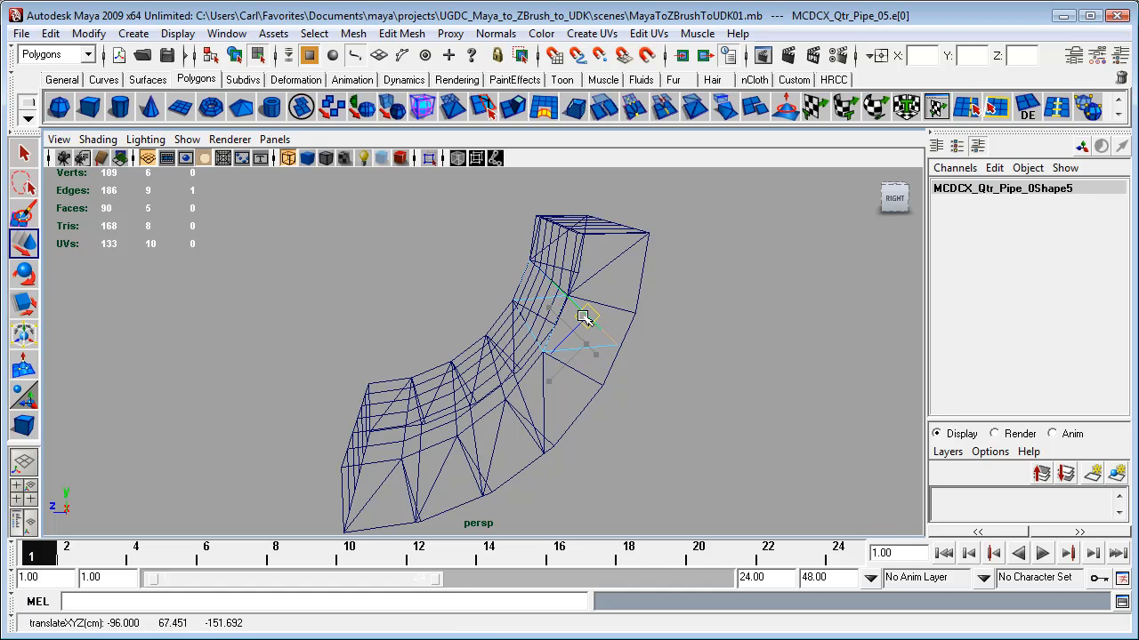
Move the outer back edges of wedges 04, 03 and 02 up along the curve, to about Y 28/Z -128, Y -3/Z -99 and Y -25/Z -61
left_click(526, 404)
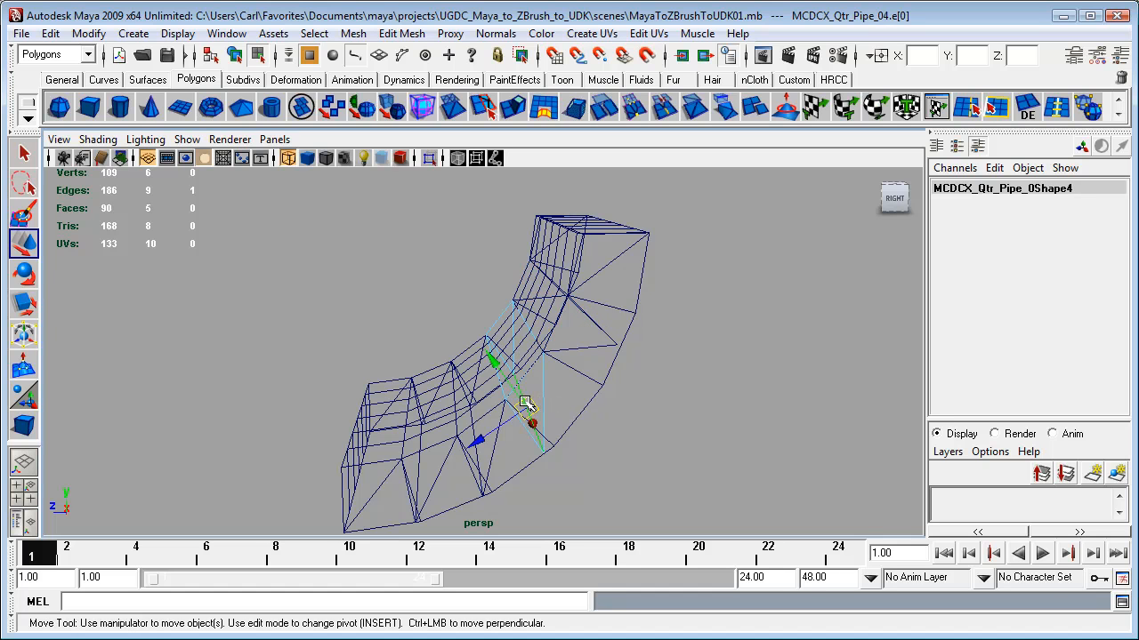
left_click_drag(527, 406, 549, 377)
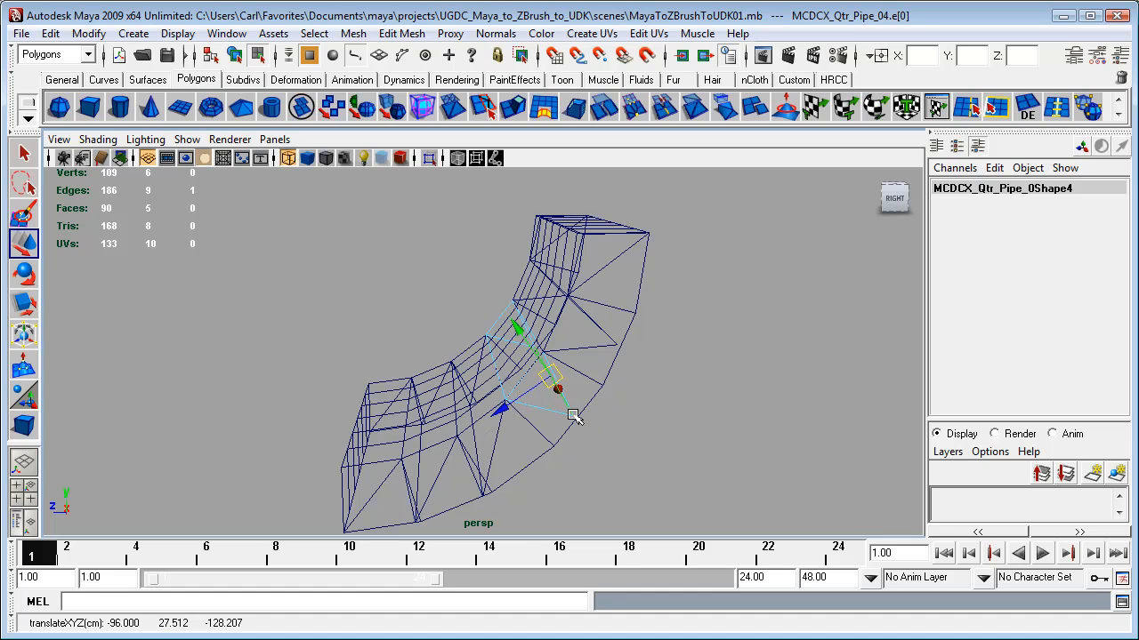
left_click(476, 450)
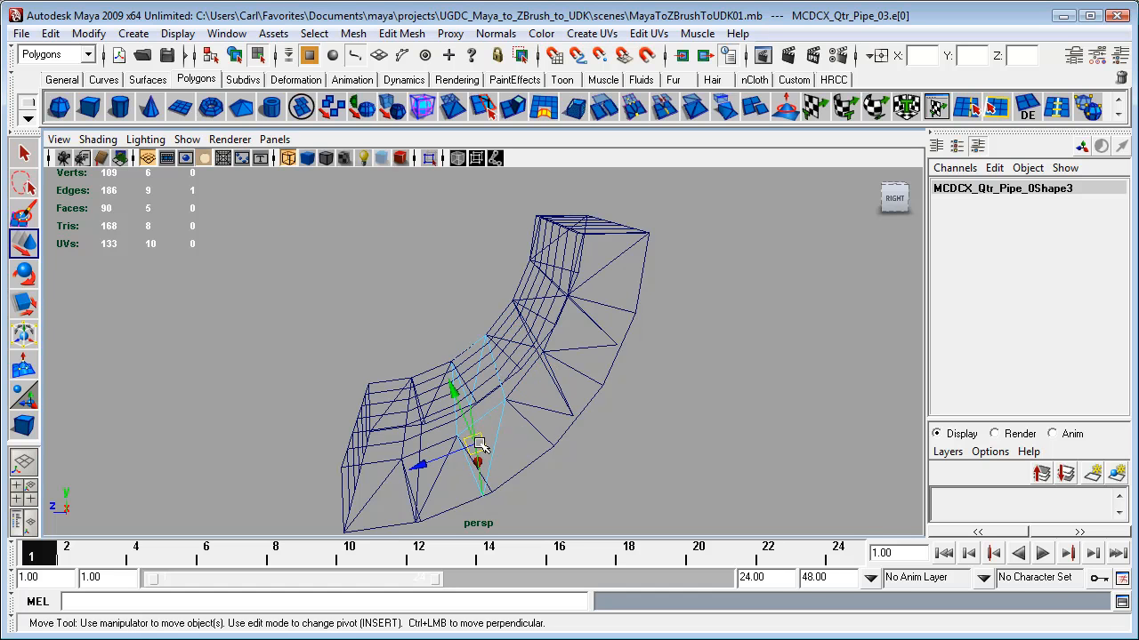
left_click_drag(476, 445, 507, 420)
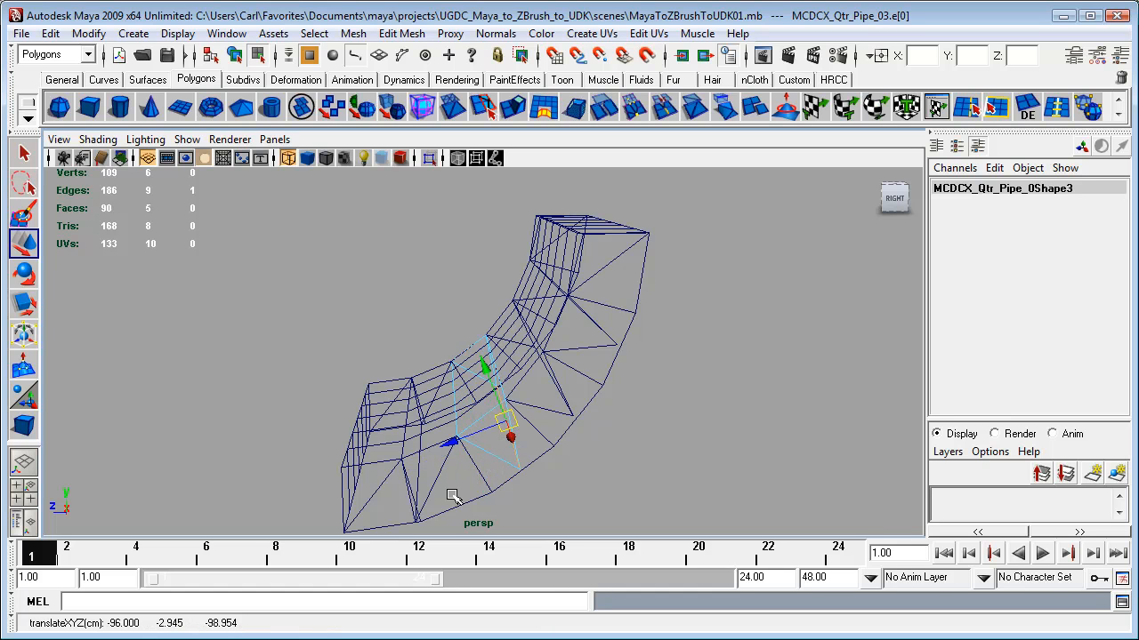
left_click(417, 464)
left_click_drag(418, 467, 444, 461)
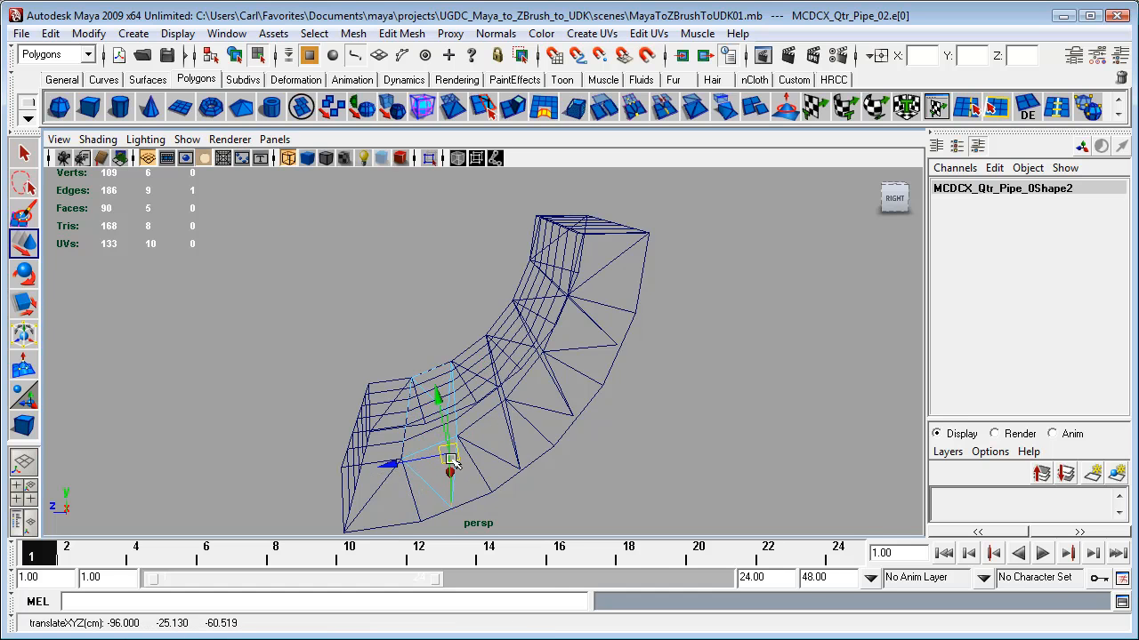
Display the model shaded, return to object selection and select the quarter pipe together with all its collision wedges
left_click_drag(732, 430, 587, 427, "alt")
key("5")
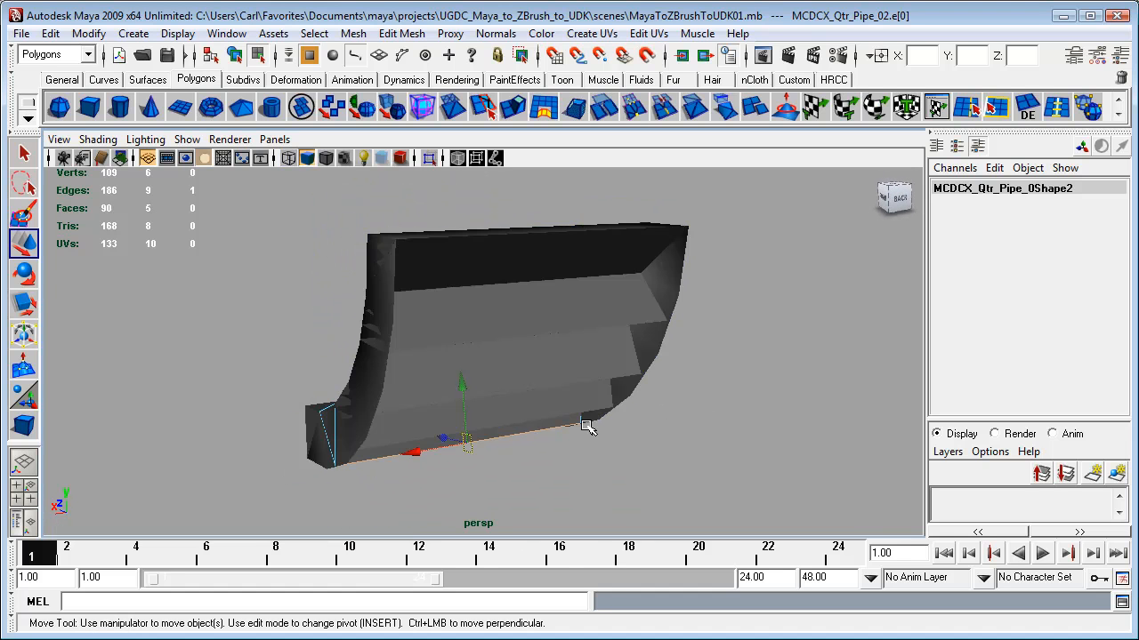
left_click_drag(684, 432, 882, 443, "alt")
left_click_drag(752, 471, 809, 471, "alt")
middle_click_drag(812, 469, 806, 393, "alt")
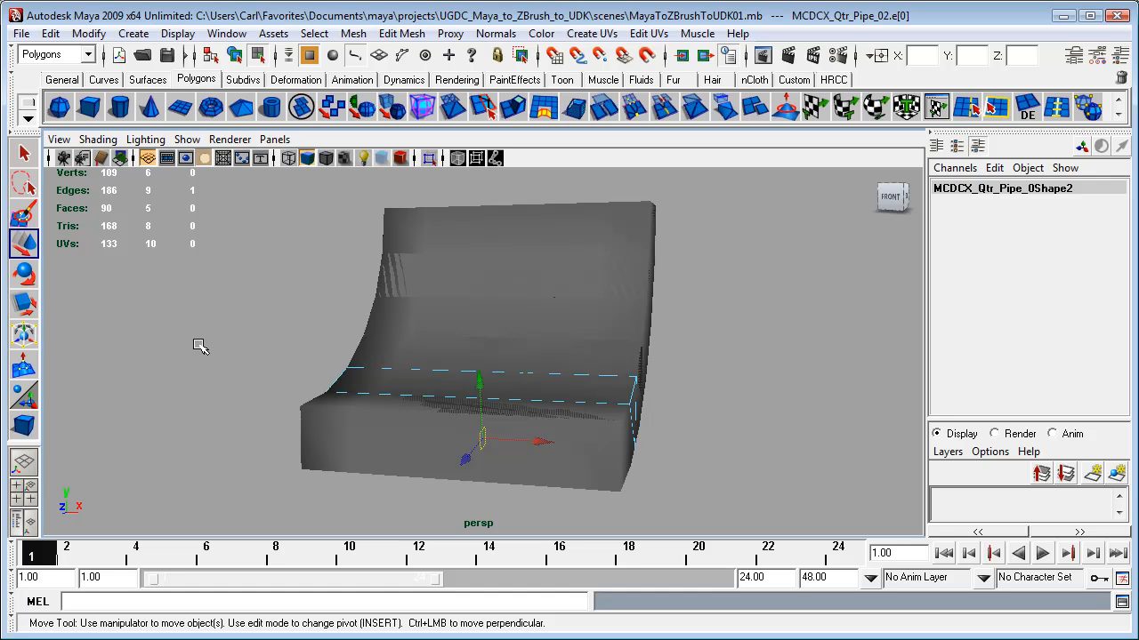
key("F8")
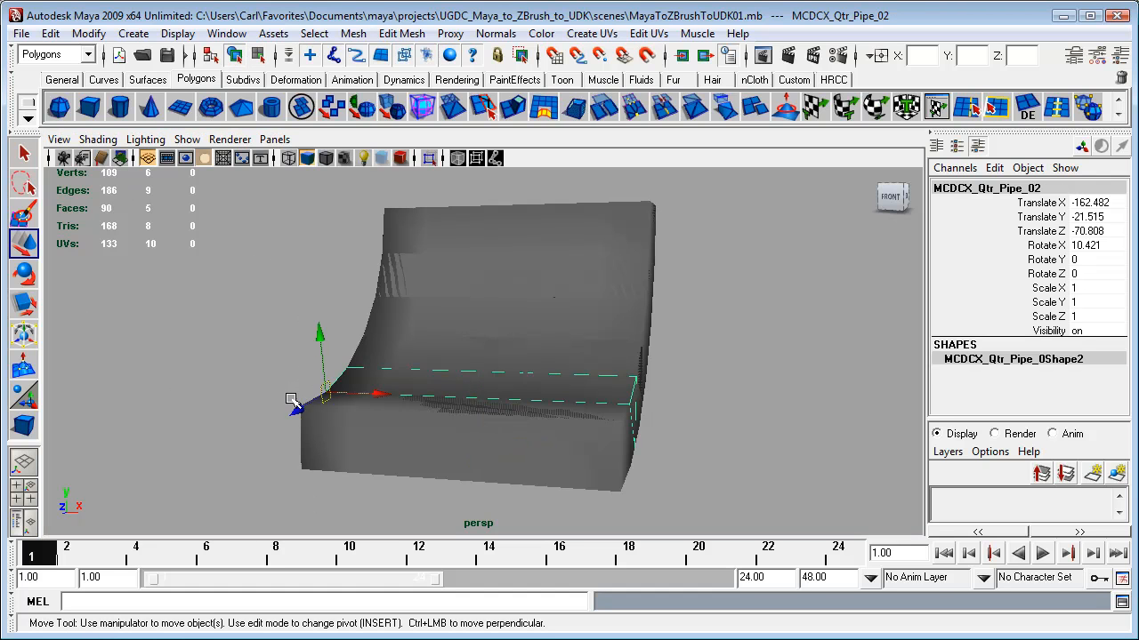
left_click_drag(334, 519, 590, 185)
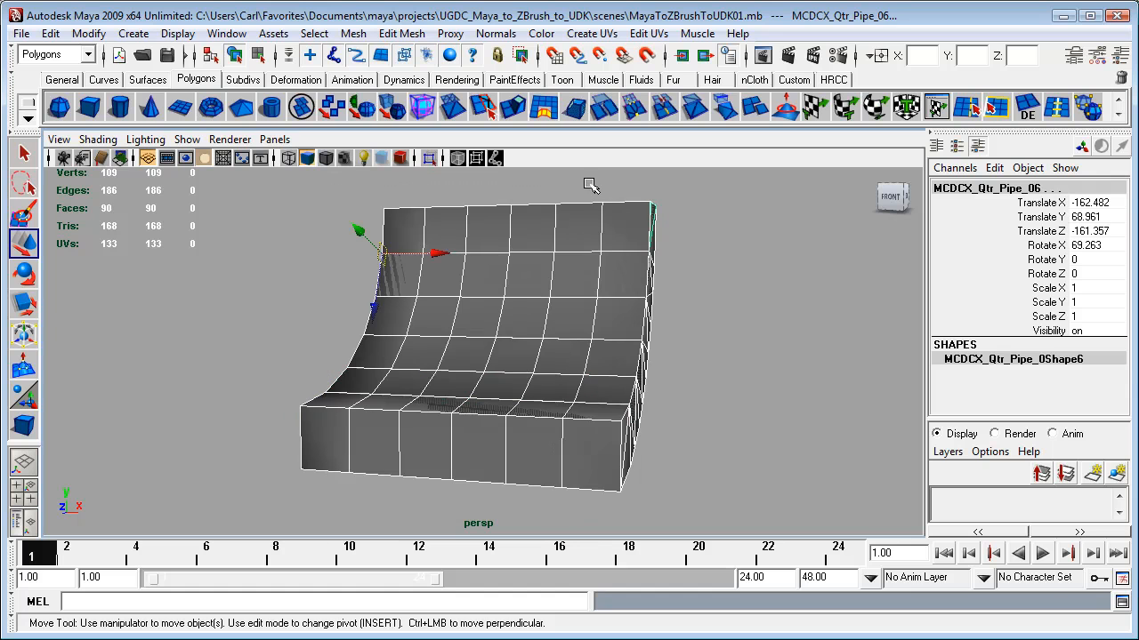
Run axmesh and export the selected meshes to the existing file UGDC_Qtr_Pipe_01.ase in the UDK folder
left_click(190, 603)
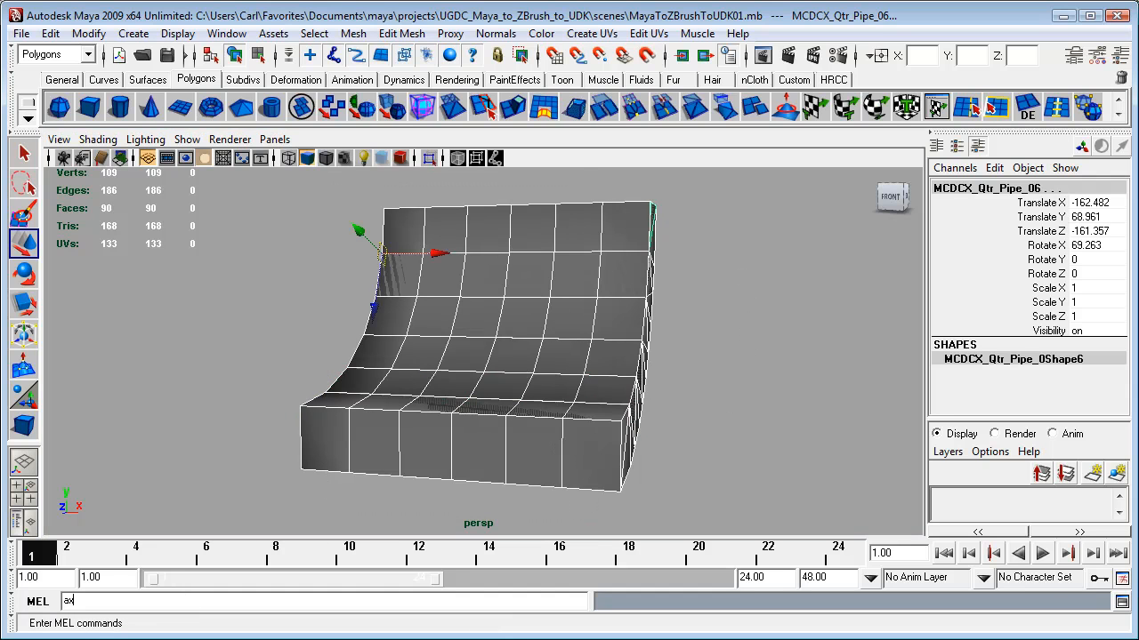
type("axmesh")
key("Return")
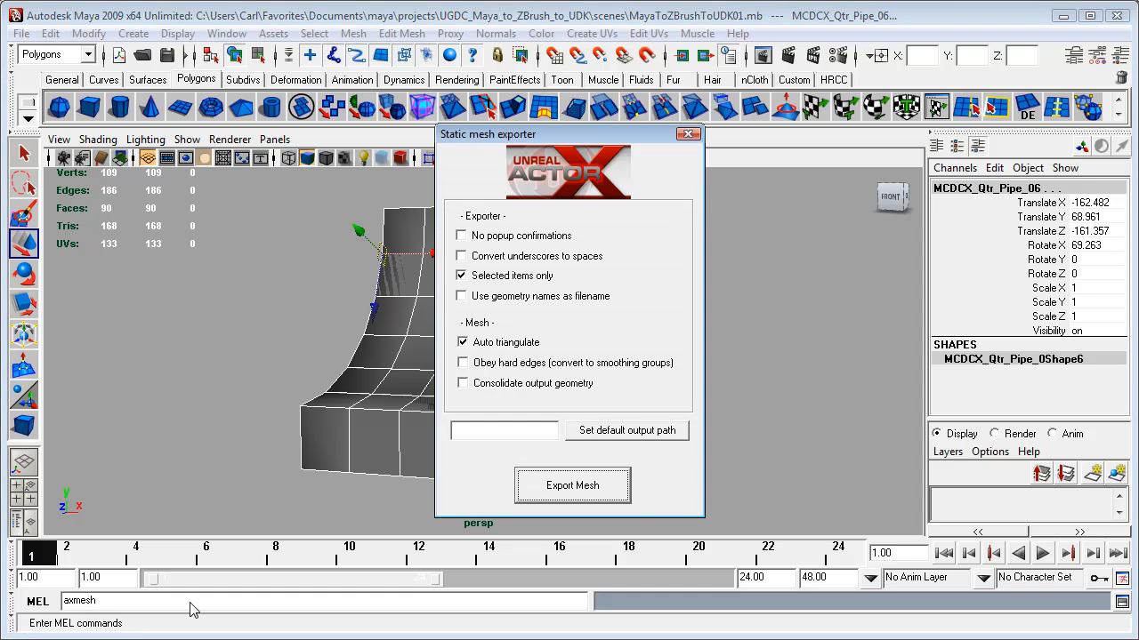
left_click(602, 492)
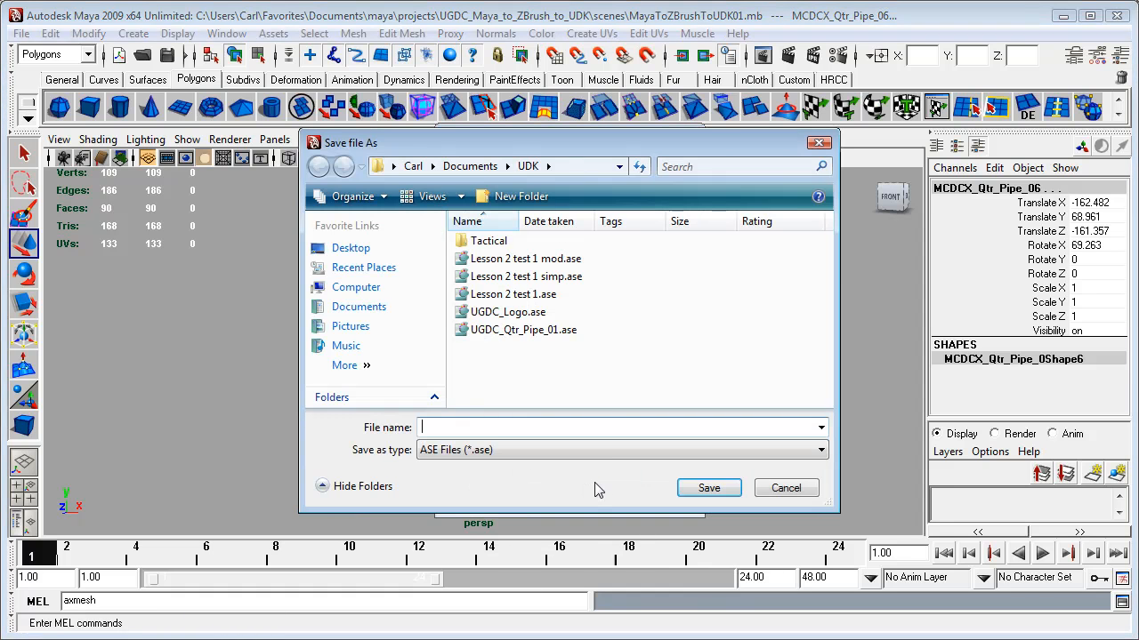
left_click(531, 330)
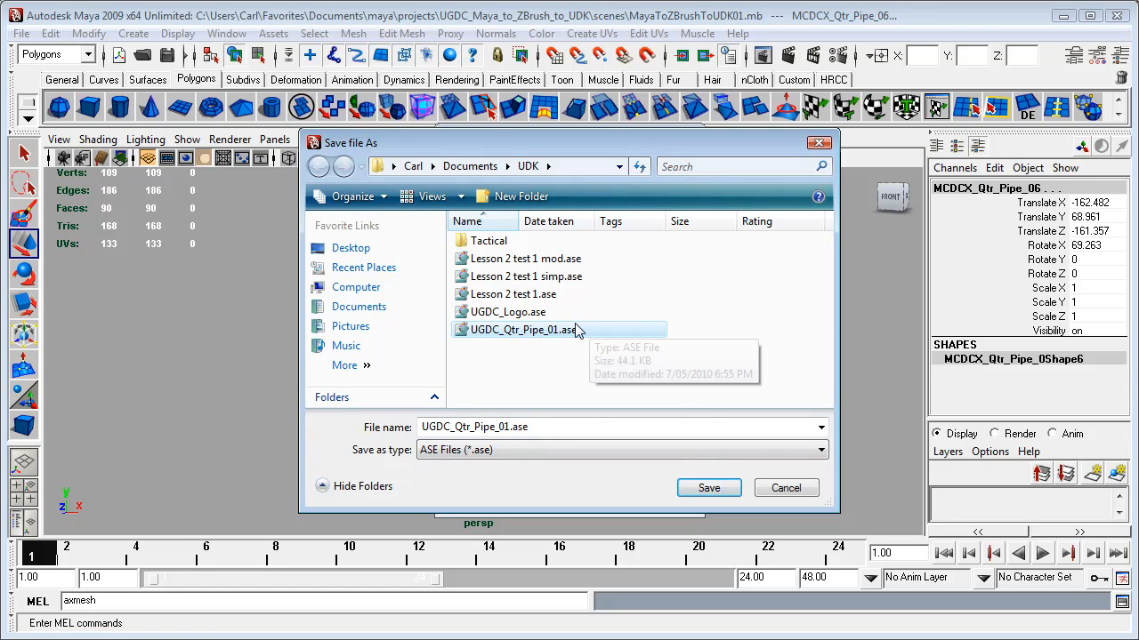
left_click(709, 489)
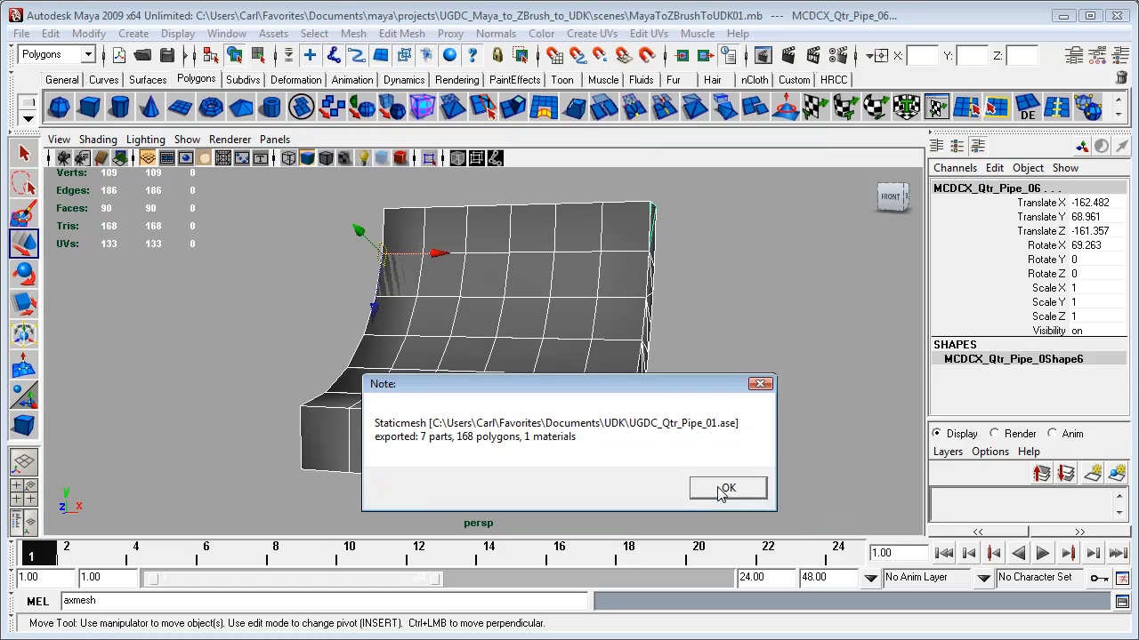
left_click(722, 492)
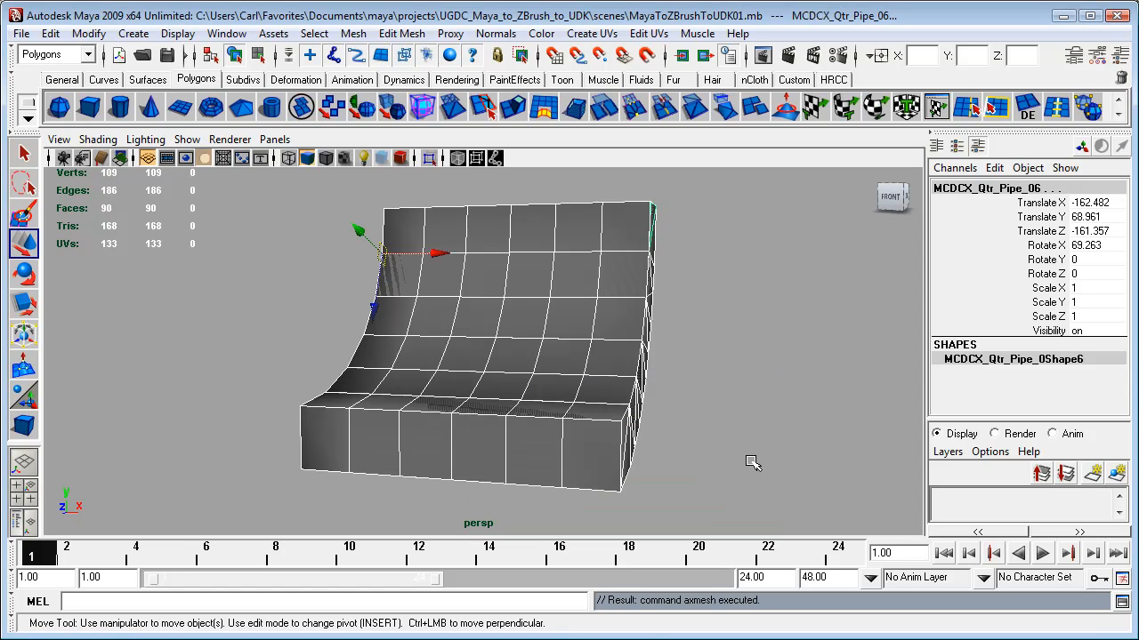